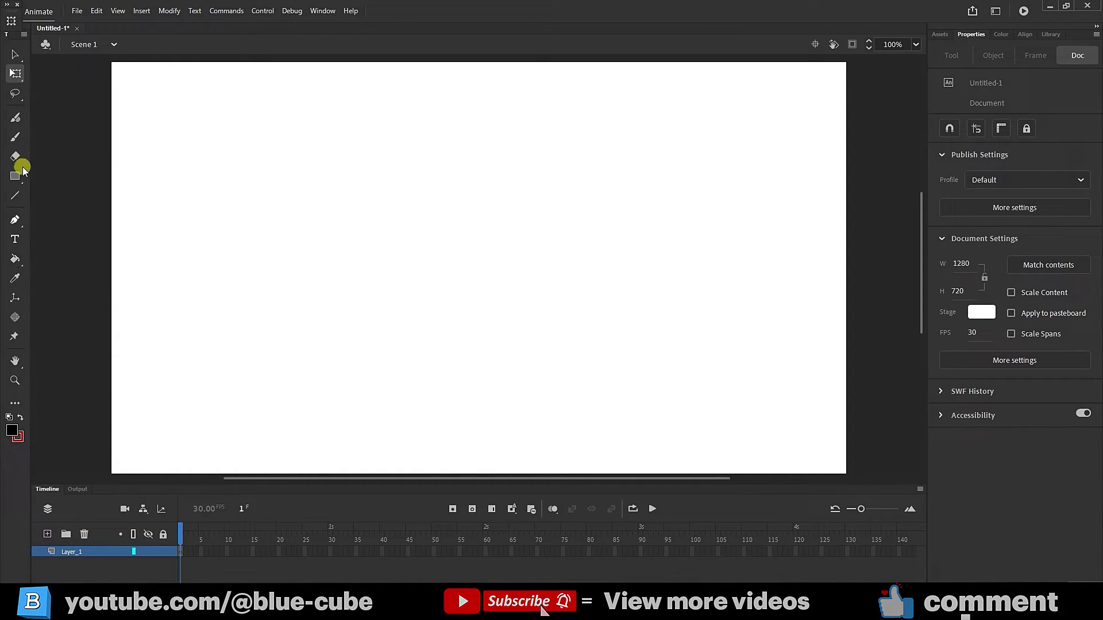
Step: Brush a black teardrop loop and a figure-eight loop side by side, then select the left stroke
{"action": "left_click", "coordinate": [16, 136]}
{"action": "mouse_move", "coordinate": [368, 177]}
{"action": "left_mouse_down"}
{"action": "mouse_move", "coordinate": [440, 226]}
{"action": "mouse_move", "coordinate": [345, 370]}
{"action": "mouse_move", "coordinate": [443, 190]}
{"action": "mouse_move", "coordinate": [480, 206]}
{"action": "left_mouse_up"}
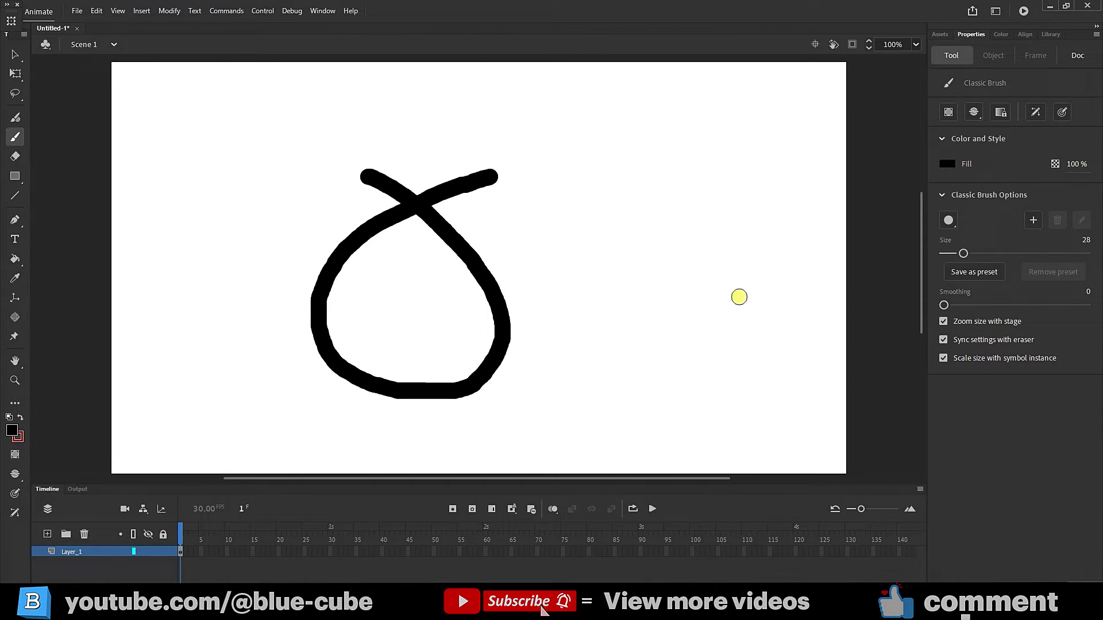
{"action": "mouse_move", "coordinate": [740, 293]}
{"action": "left_mouse_down"}
{"action": "mouse_move", "coordinate": [626, 273]}
{"action": "mouse_move", "coordinate": [698, 209]}
{"action": "mouse_move", "coordinate": [734, 295]}
{"action": "mouse_move", "coordinate": [797, 282]}
{"action": "mouse_move", "coordinate": [799, 206]}
{"action": "mouse_move", "coordinate": [740, 298]}
{"action": "left_mouse_up"}
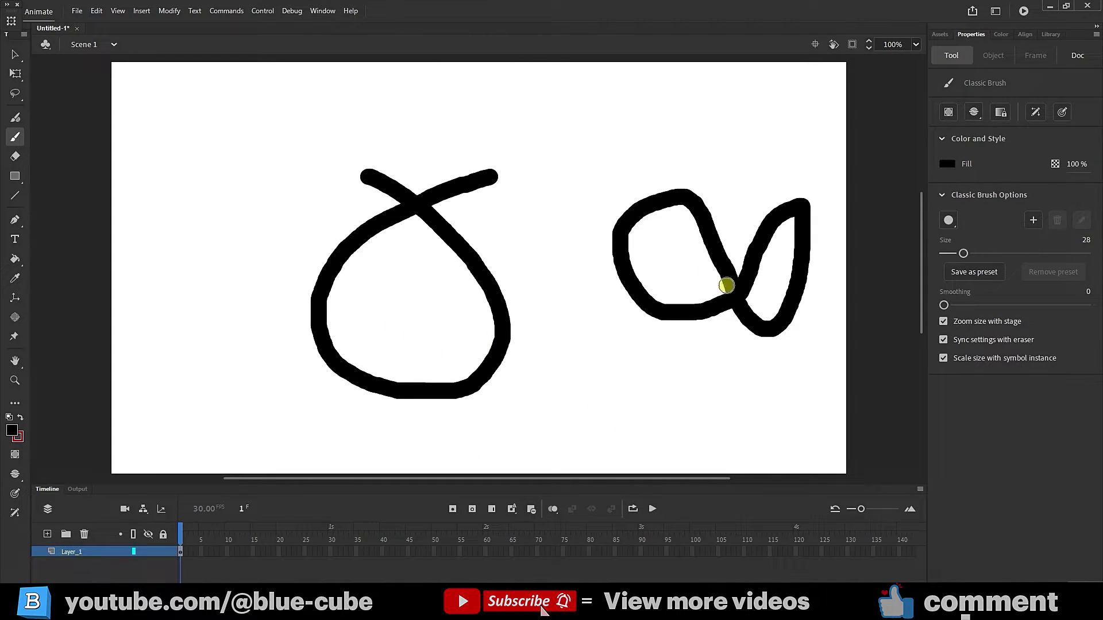
{"action": "left_click", "coordinate": [15, 72]}
{"action": "left_click_drag", "start_coordinate": [551, 123], "coordinate": [281, 420]}
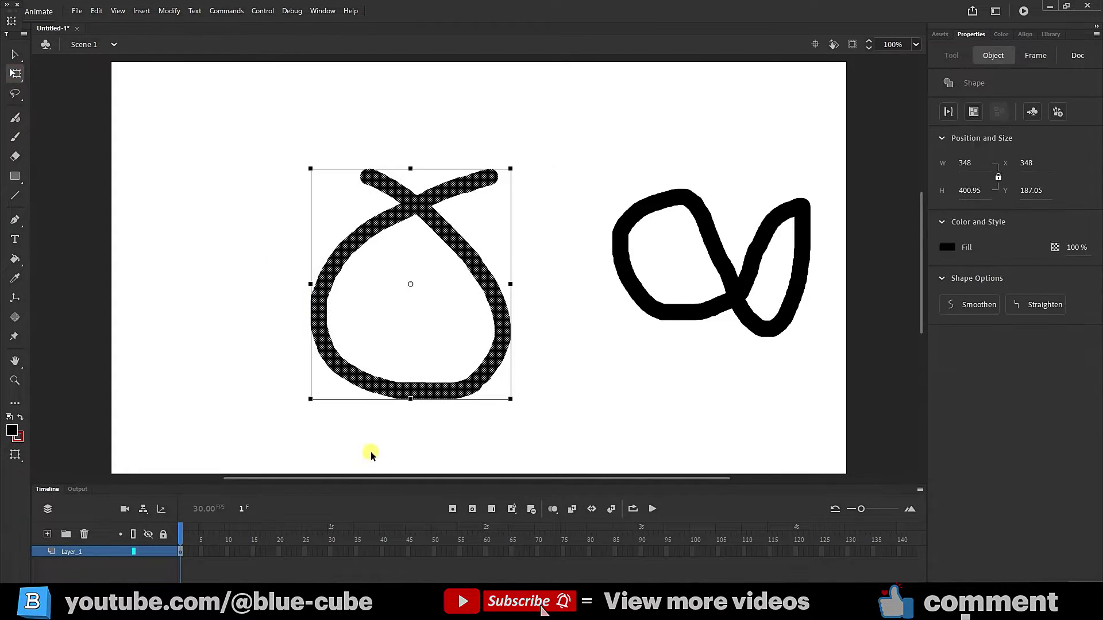
Step: Colour the left loop blue and fill its interior red with the Paint Bucket
{"action": "left_click", "coordinate": [950, 246]}
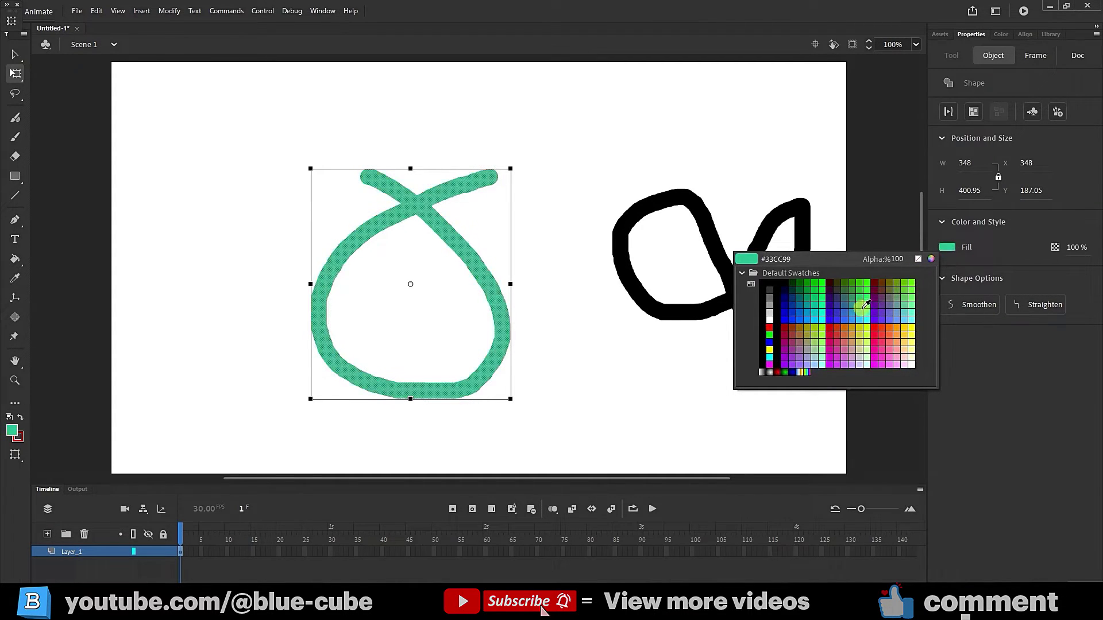
{"action": "left_click", "coordinate": [797, 302]}
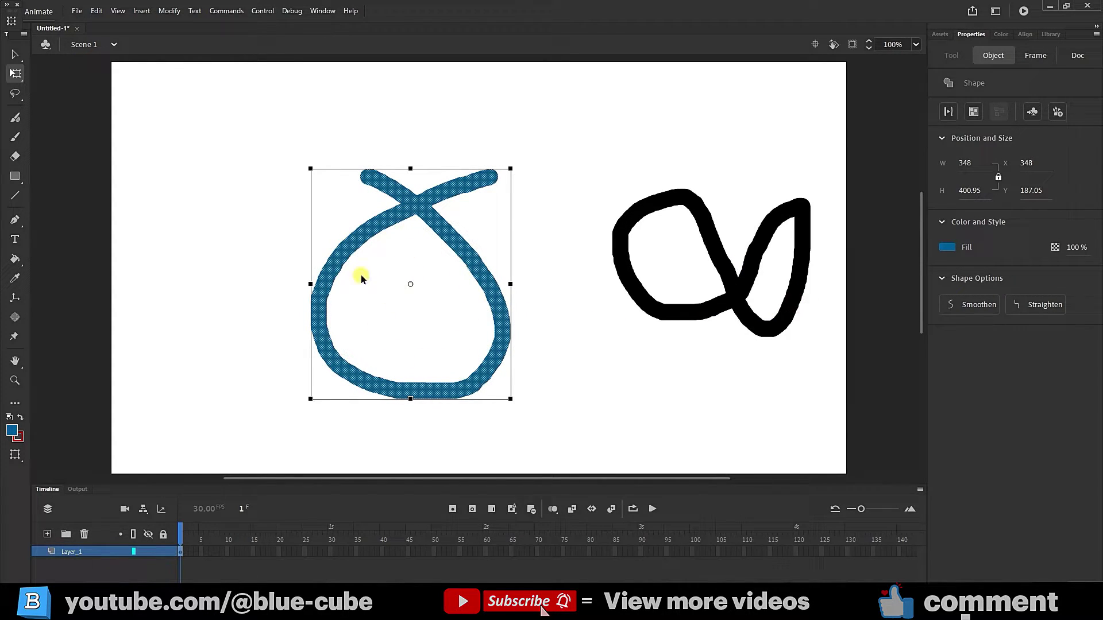
{"action": "left_click", "coordinate": [14, 258]}
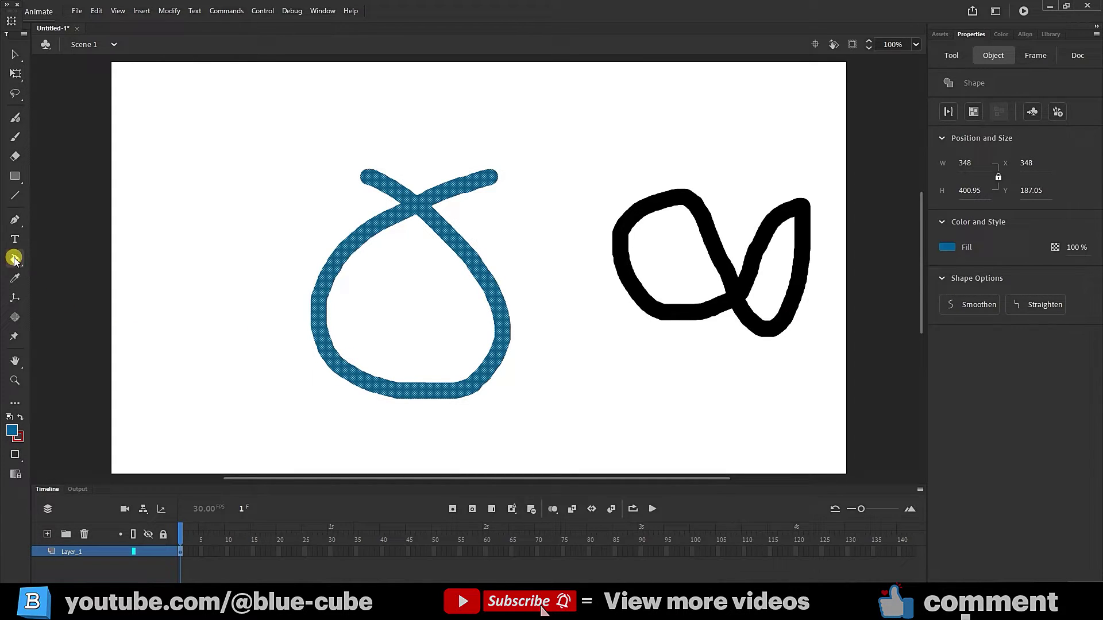
{"action": "left_click", "coordinate": [954, 55]}
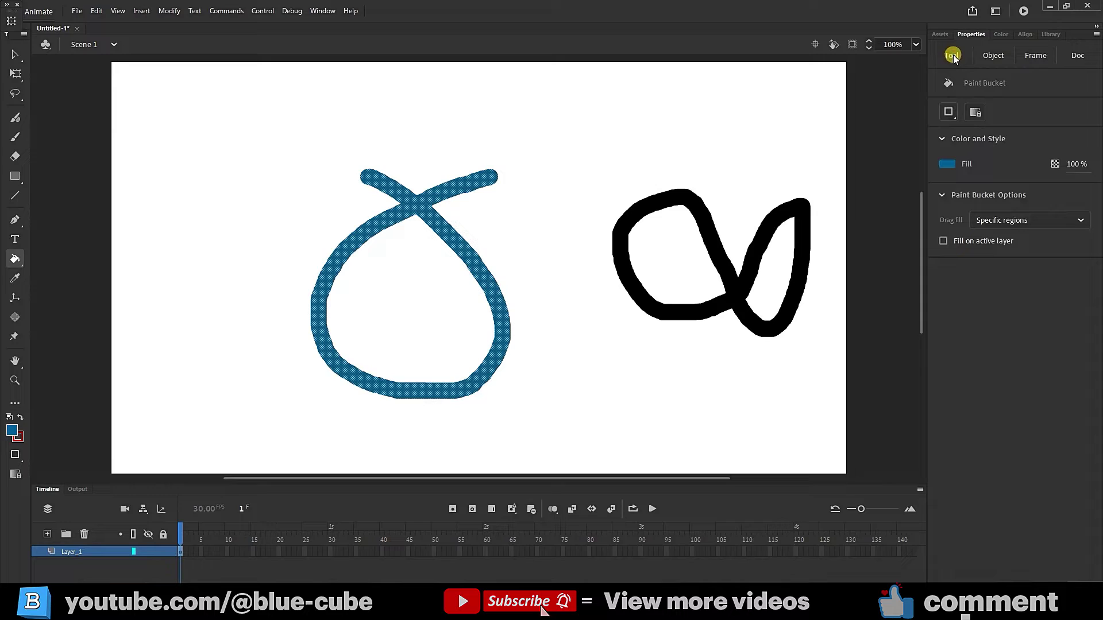
{"action": "left_click", "coordinate": [947, 165]}
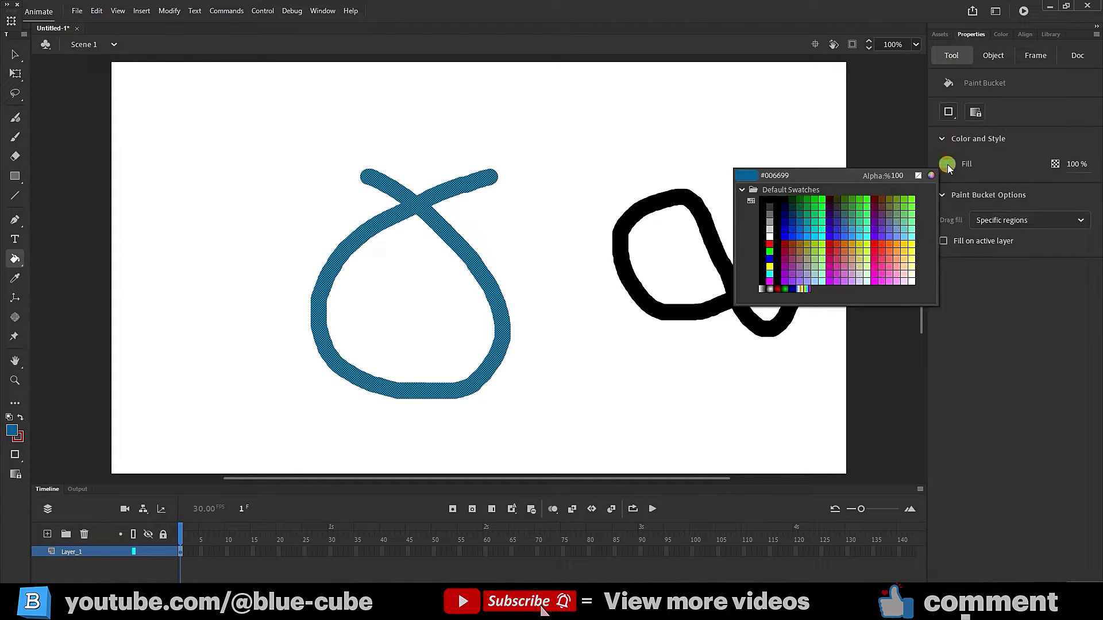
{"action": "left_click", "coordinate": [876, 242]}
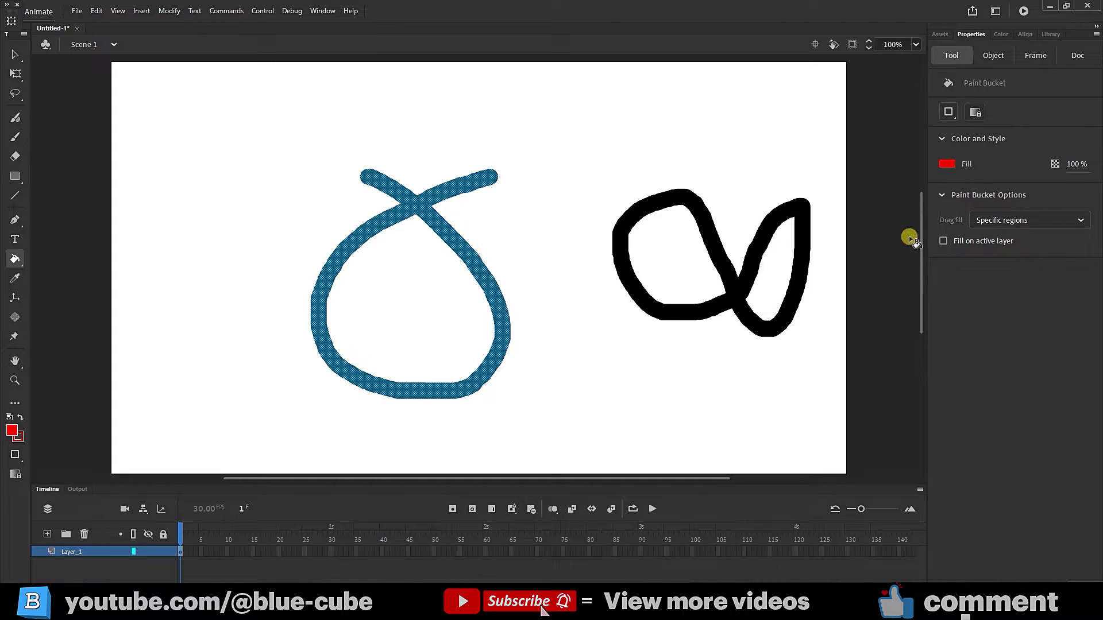
{"action": "left_click", "coordinate": [412, 304]}
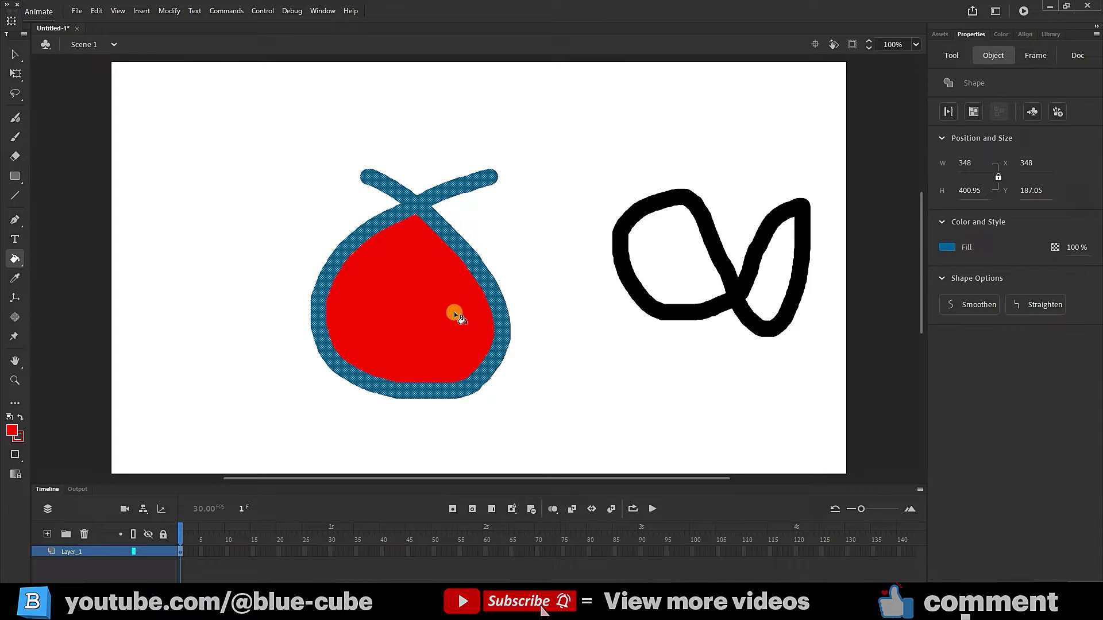
Step: Fill both enclosed loops of the right drawing cyan, then select everything on the stage
{"action": "left_click", "coordinate": [954, 56]}
{"action": "left_click", "coordinate": [947, 164]}
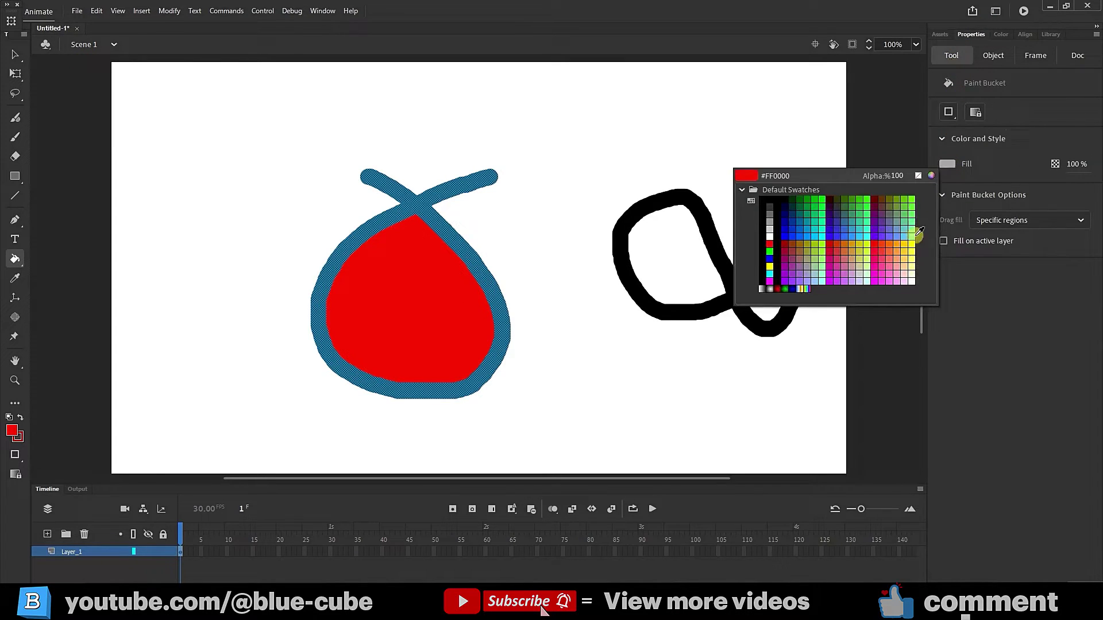
{"action": "left_click", "coordinate": [868, 239]}
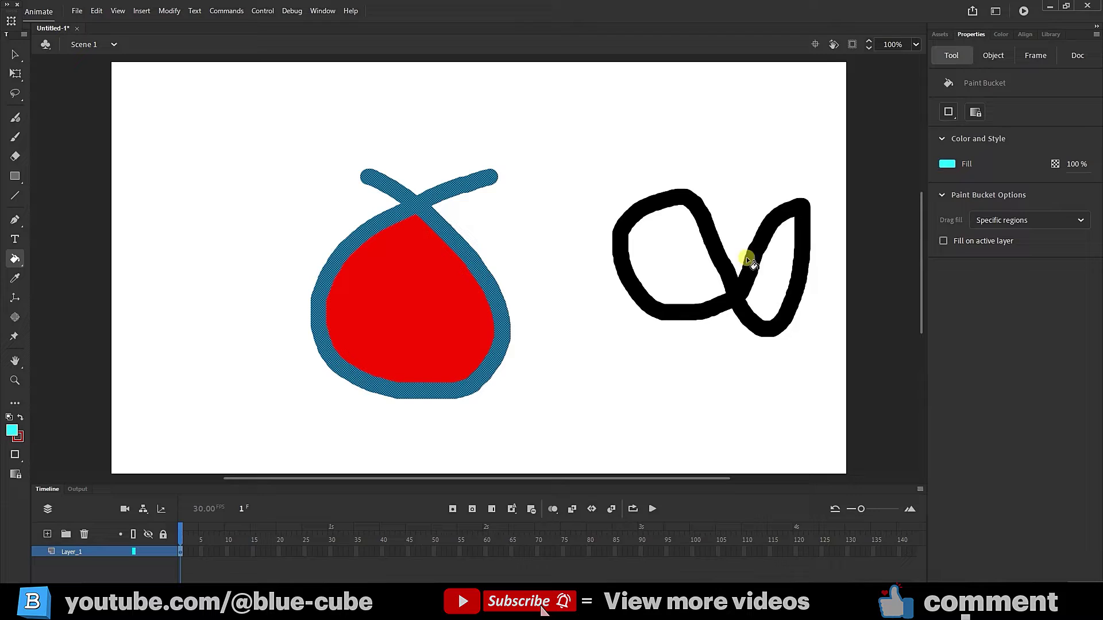
{"action": "left_click", "coordinate": [672, 247]}
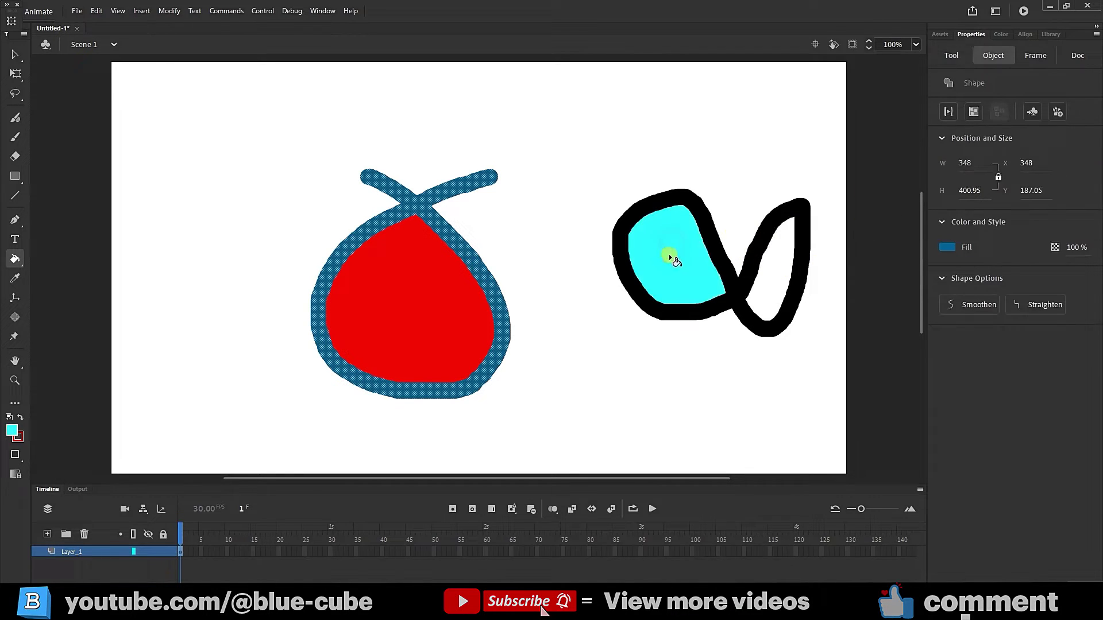
{"action": "left_click", "coordinate": [771, 273]}
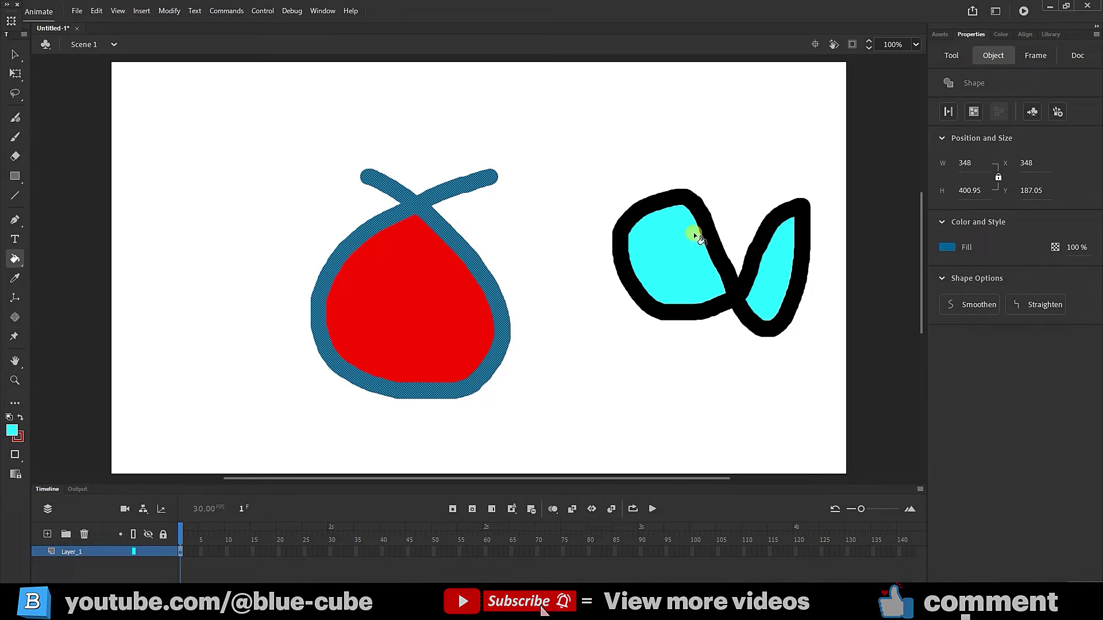
{"action": "key", "text": "ctrl+a"}
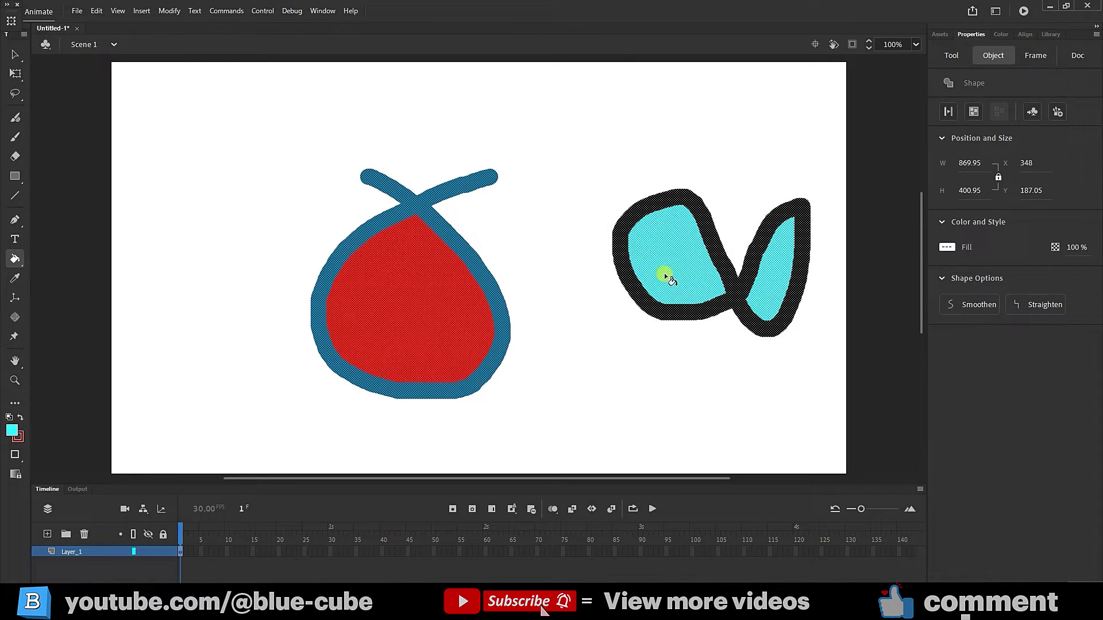
Step: Delete both drawings, draw a closed curved Pen path crossing at its top, and fill it cyan
{"action": "key", "text": "Delete"}
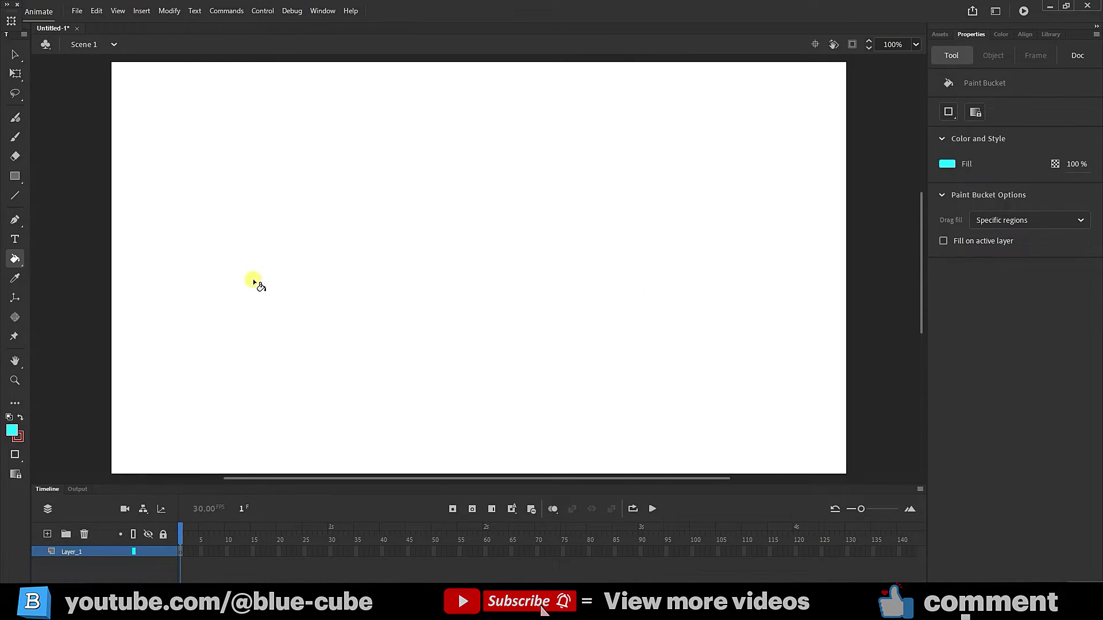
{"action": "left_click", "coordinate": [15, 219]}
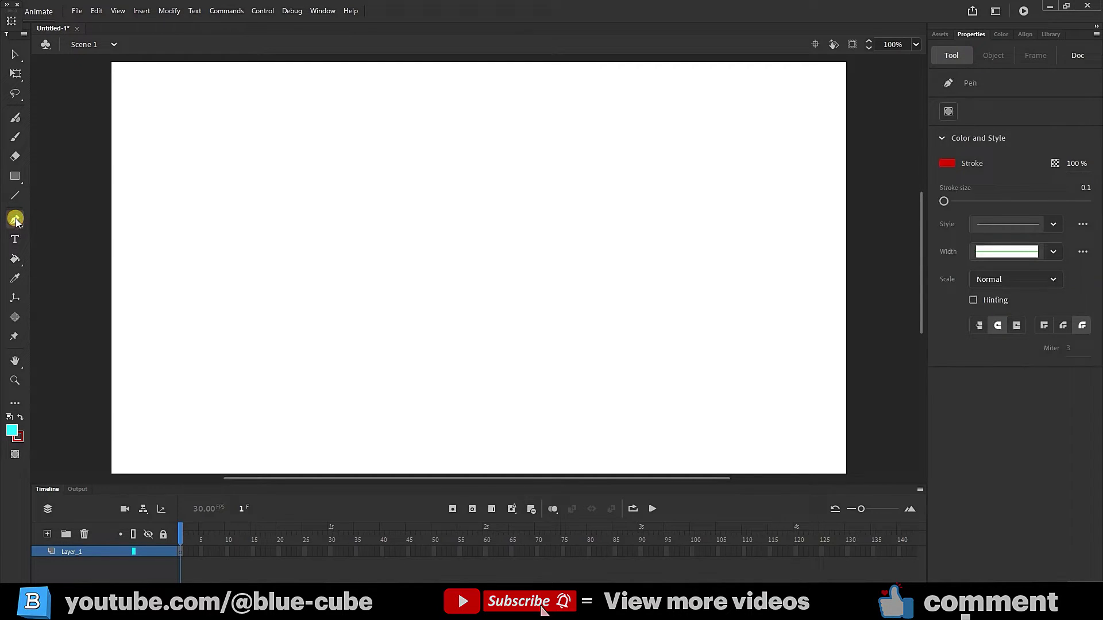
{"action": "left_click_drag", "start_coordinate": [425, 204], "coordinate": [560, 318]}
{"action": "left_click_drag", "start_coordinate": [532, 344], "coordinate": [517, 369]}
{"action": "left_click_drag", "start_coordinate": [442, 390], "coordinate": [381, 255]}
{"action": "left_click_drag", "start_coordinate": [464, 217], "coordinate": [522, 185]}
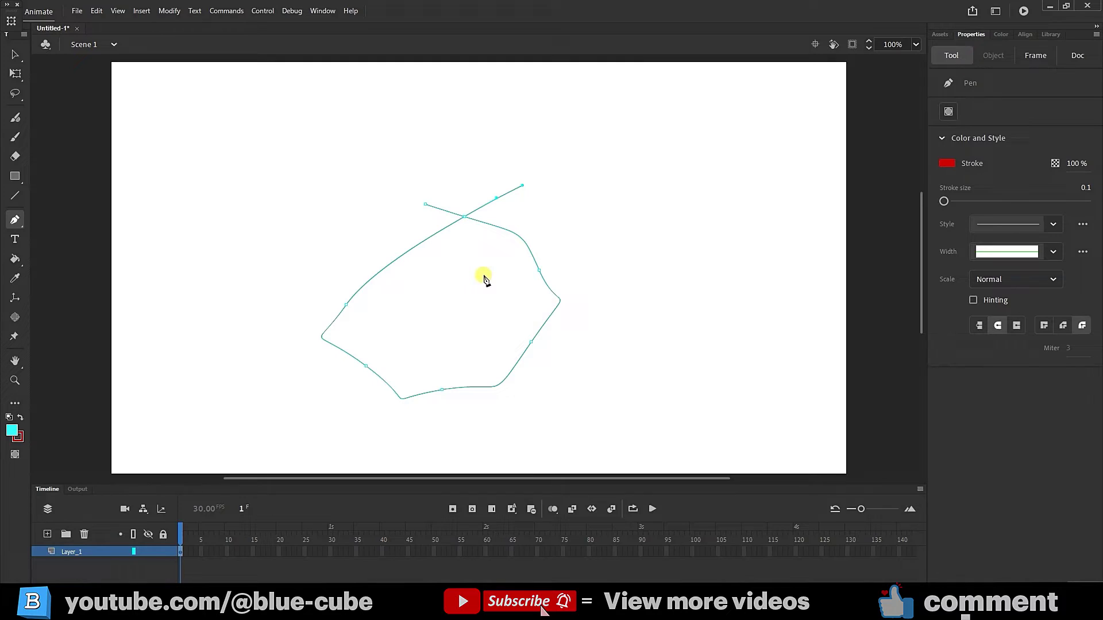
{"action": "left_click", "coordinate": [15, 259]}
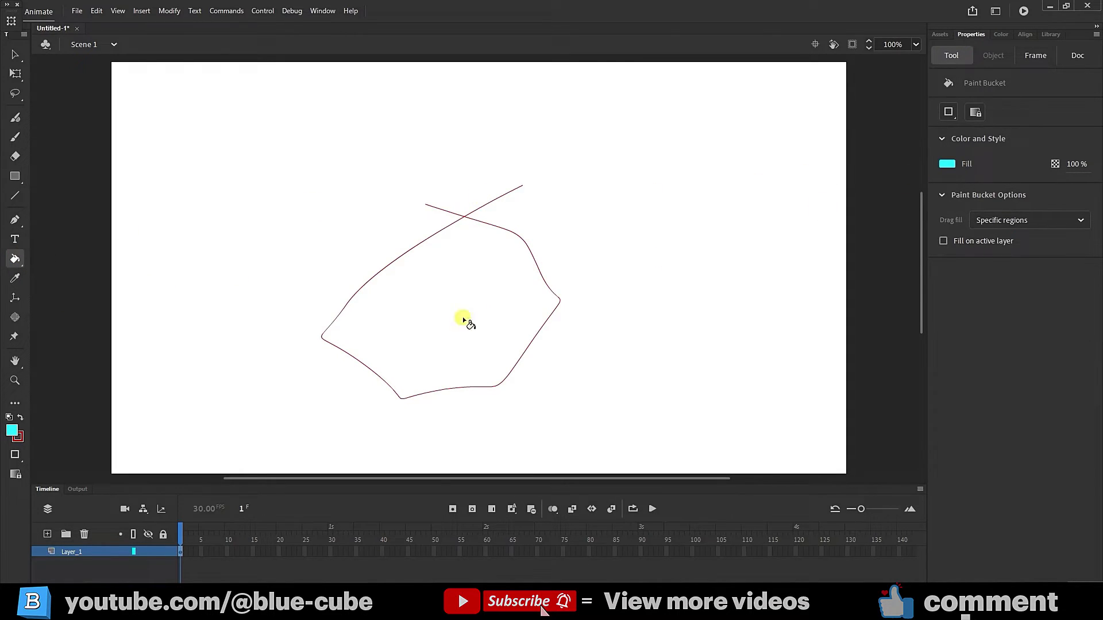
{"action": "left_click", "coordinate": [475, 291]}
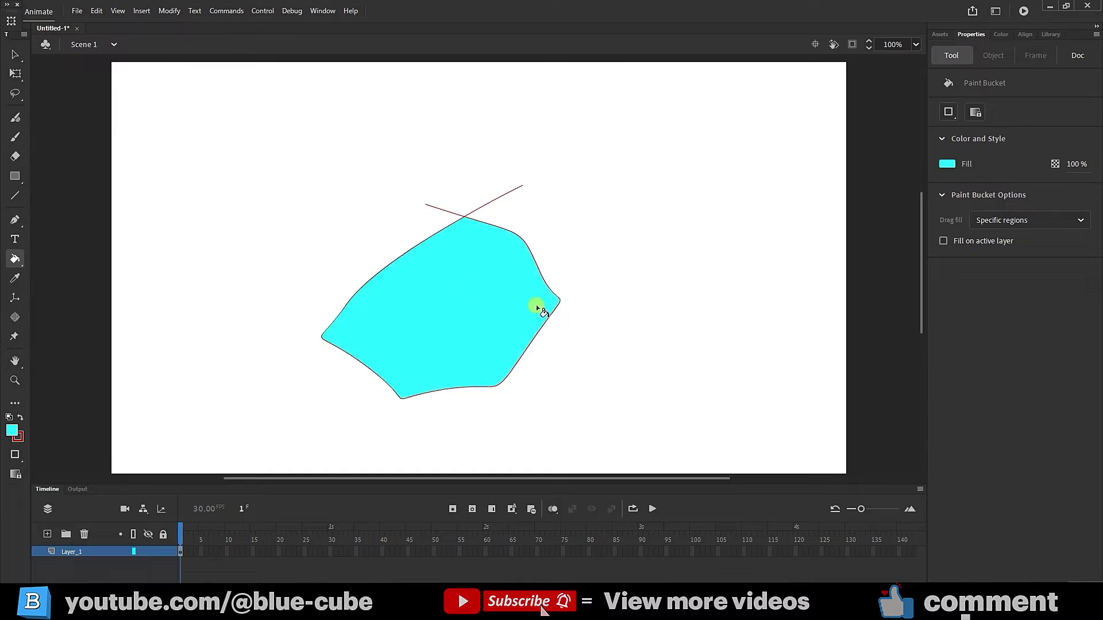
Step: Give the selected shape a purple outline of size 24 and an orange fill
{"action": "left_click", "coordinate": [13, 74]}
{"action": "left_click_drag", "start_coordinate": [660, 131], "coordinate": [268, 437]}
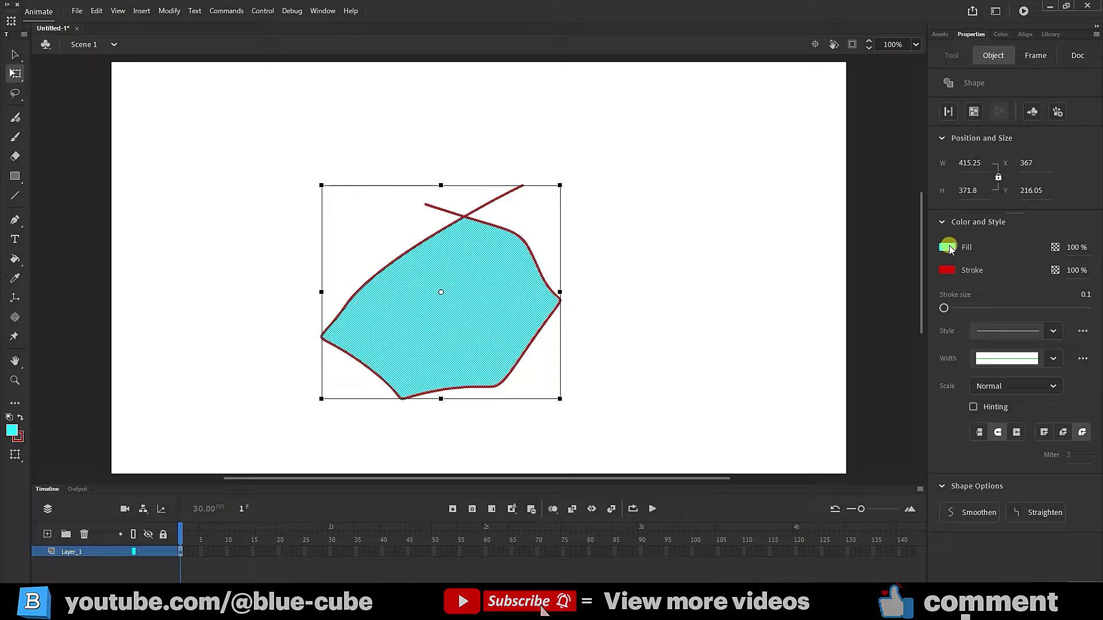
{"action": "left_click", "coordinate": [949, 275]}
{"action": "left_click", "coordinate": [877, 323]}
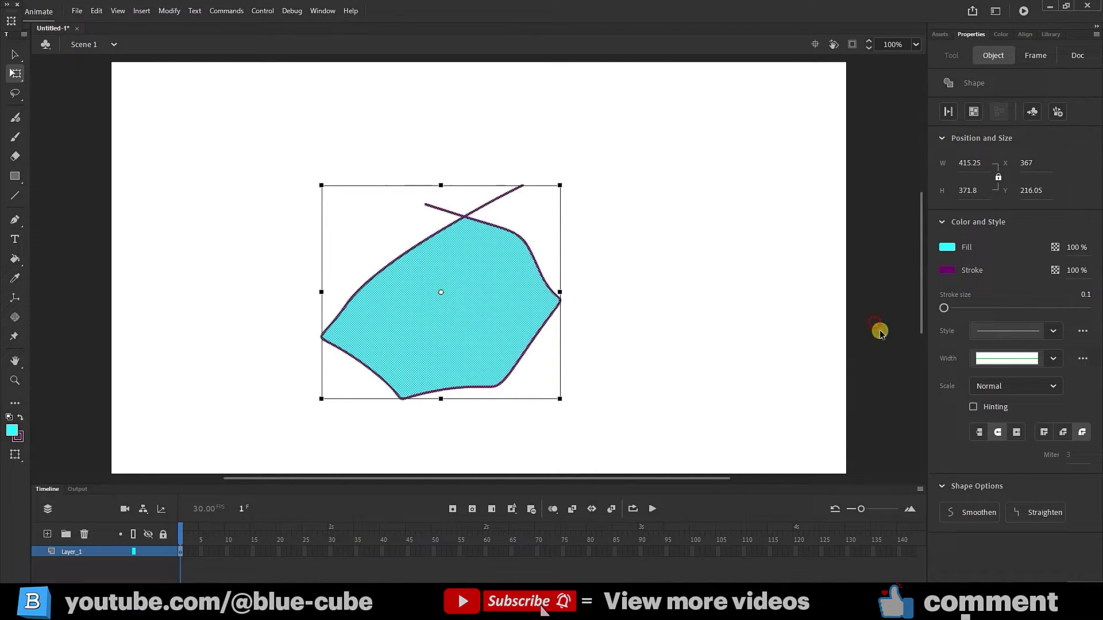
{"action": "left_click_drag", "start_coordinate": [945, 308], "coordinate": [960, 308]}
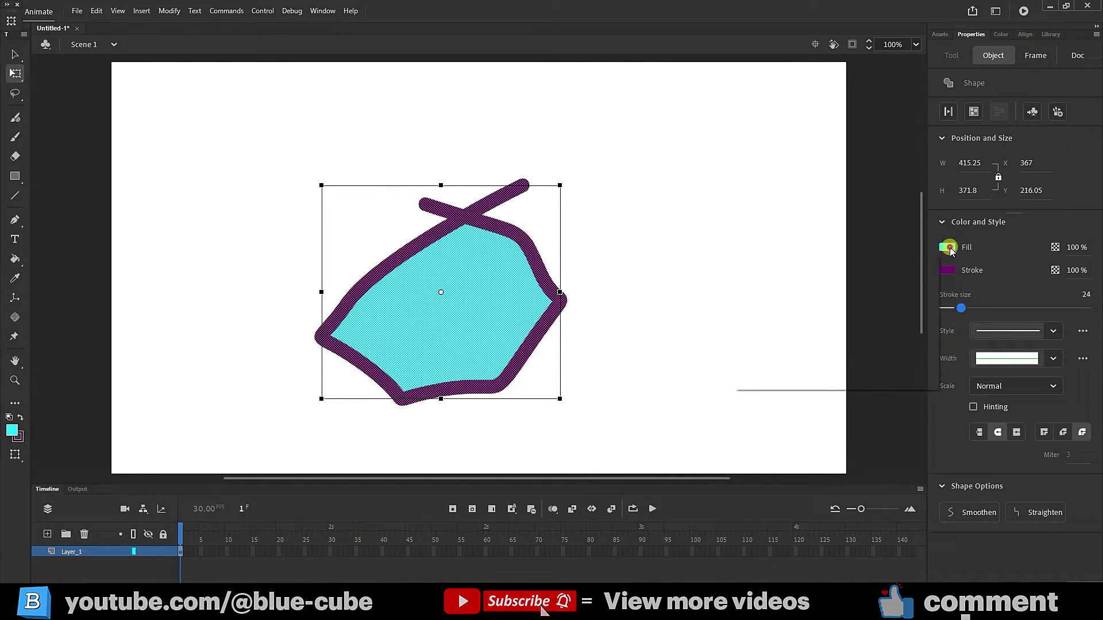
{"action": "left_click", "coordinate": [947, 247]}
{"action": "left_click", "coordinate": [888, 327]}
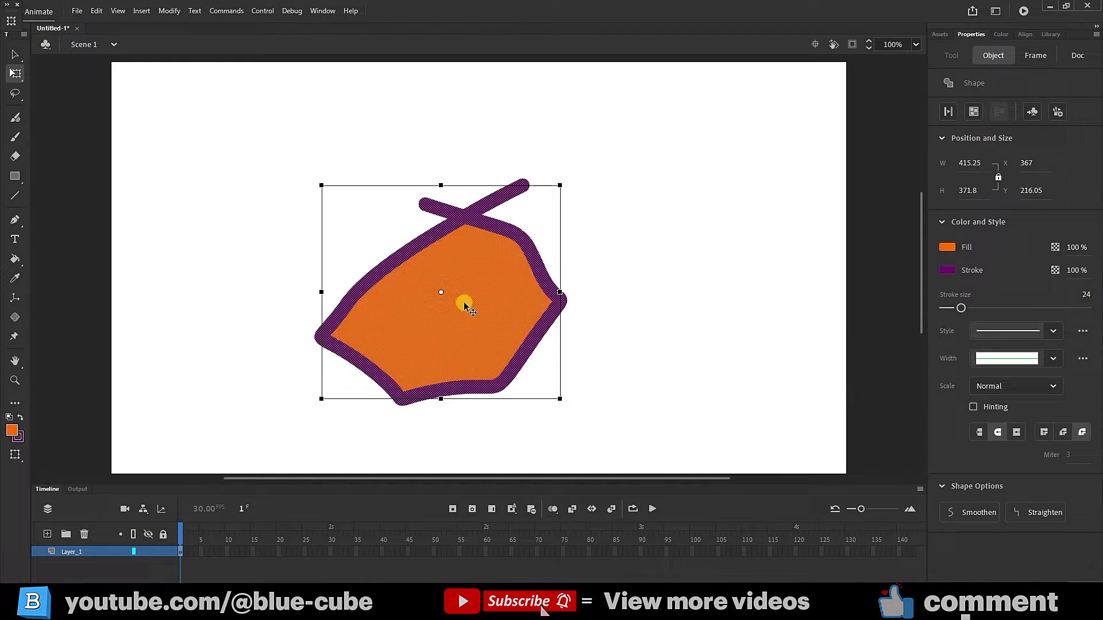
{"action": "key", "text": "k"}
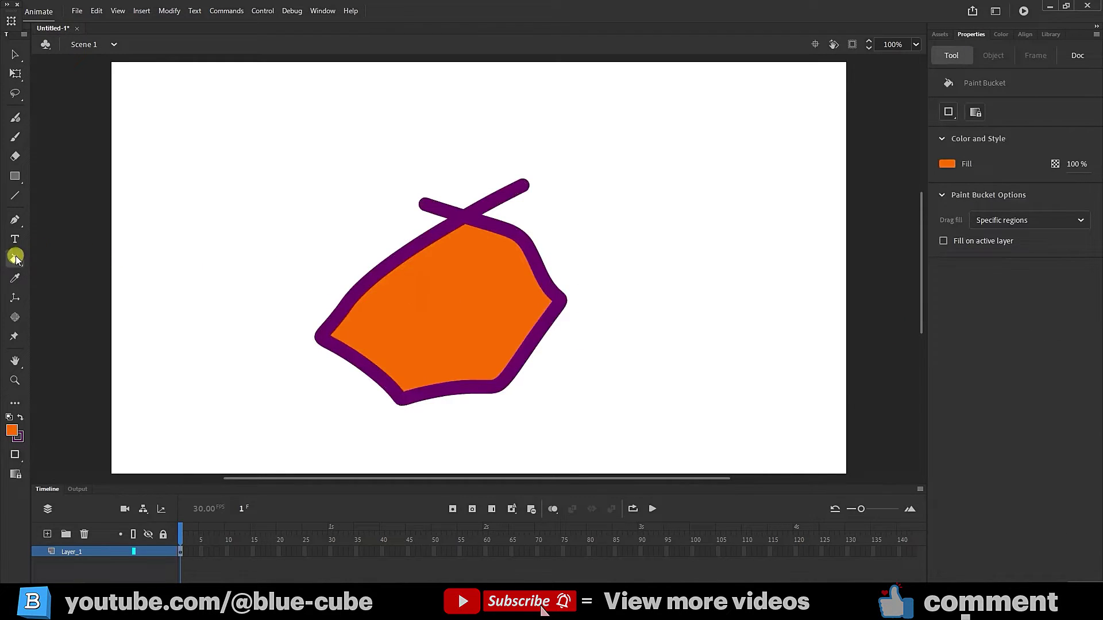
{"action": "mouse_move", "coordinate": [16, 258]}
{"action": "left_mouse_down"}
{"action": "mouse_move", "coordinate": [54, 277]}
{"action": "mouse_move", "coordinate": [100, 271]}
{"action": "mouse_move", "coordinate": [12, 256]}
{"action": "left_mouse_up"}
Step: Drag the orange fill up-left out of its outline and recolour it #FF6633
{"action": "left_click", "coordinate": [15, 55]}
{"action": "left_click", "coordinate": [459, 300]}
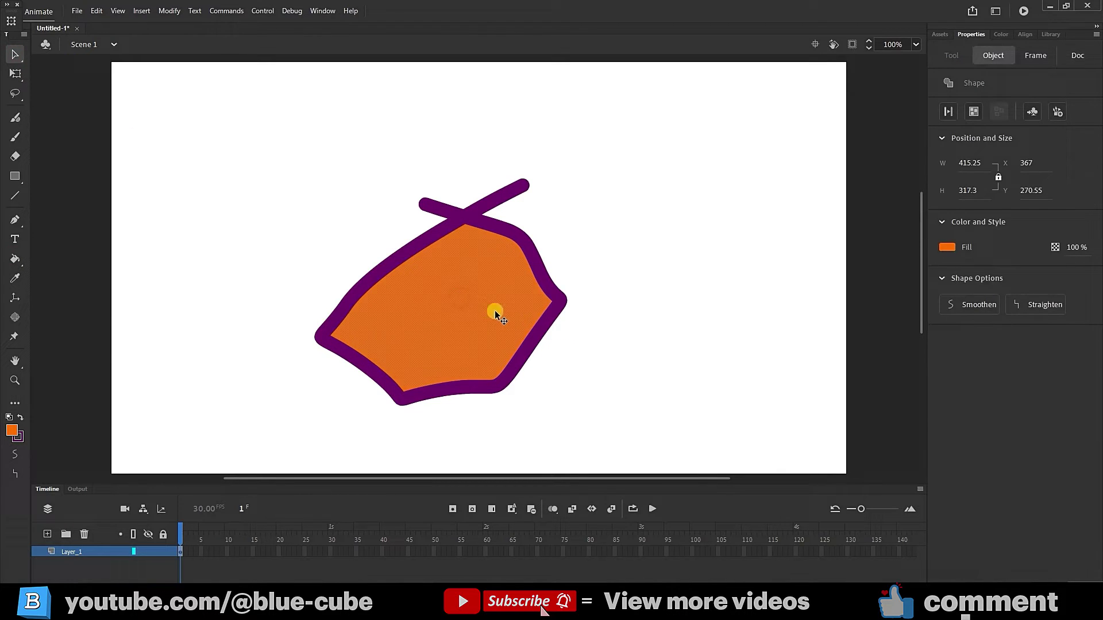
{"action": "left_click_drag", "start_coordinate": [457, 296], "coordinate": [281, 188]}
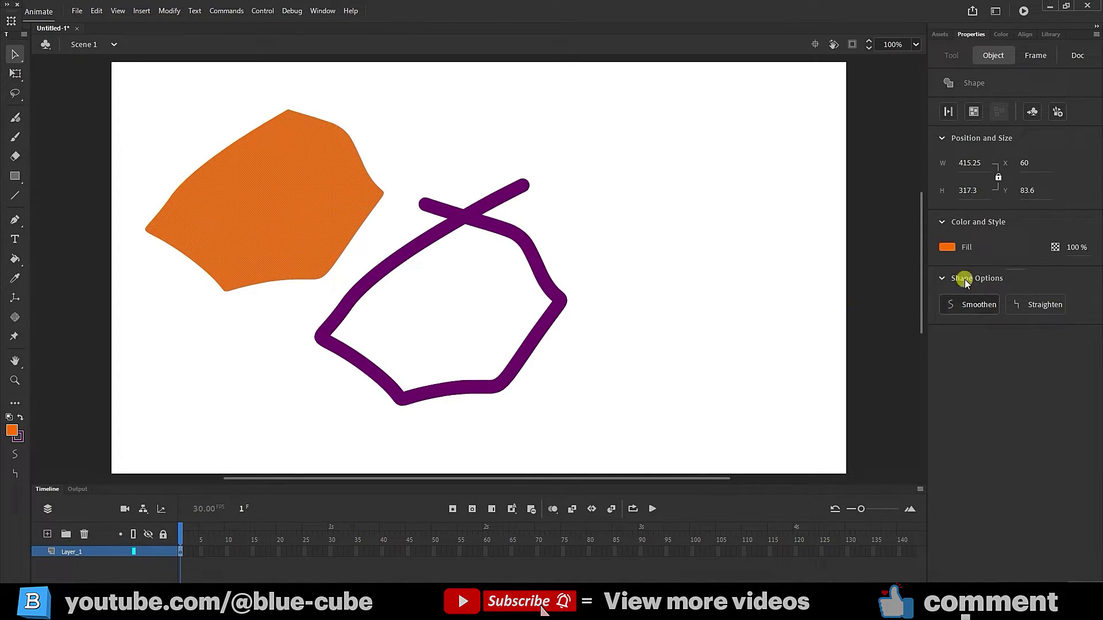
{"action": "left_click", "coordinate": [947, 247]}
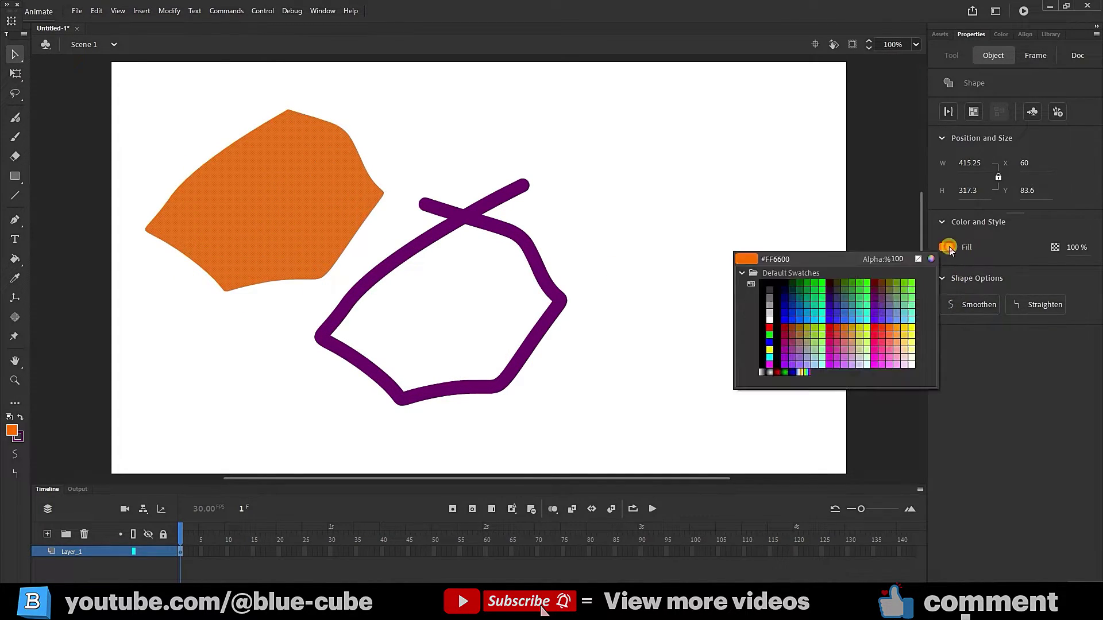
{"action": "left_click", "coordinate": [889, 335]}
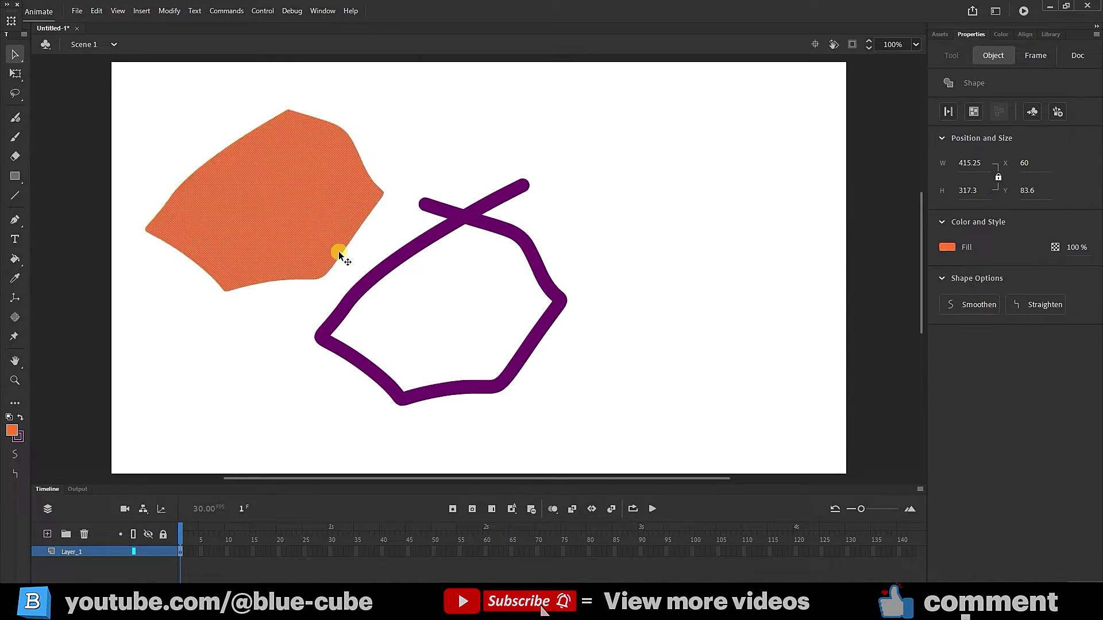
Step: Outline the detached fill in purple with the Ink Bottle tool
{"action": "left_click", "coordinate": [15, 259]}
{"action": "left_click", "coordinate": [67, 277]}
{"action": "left_click", "coordinate": [228, 292]}
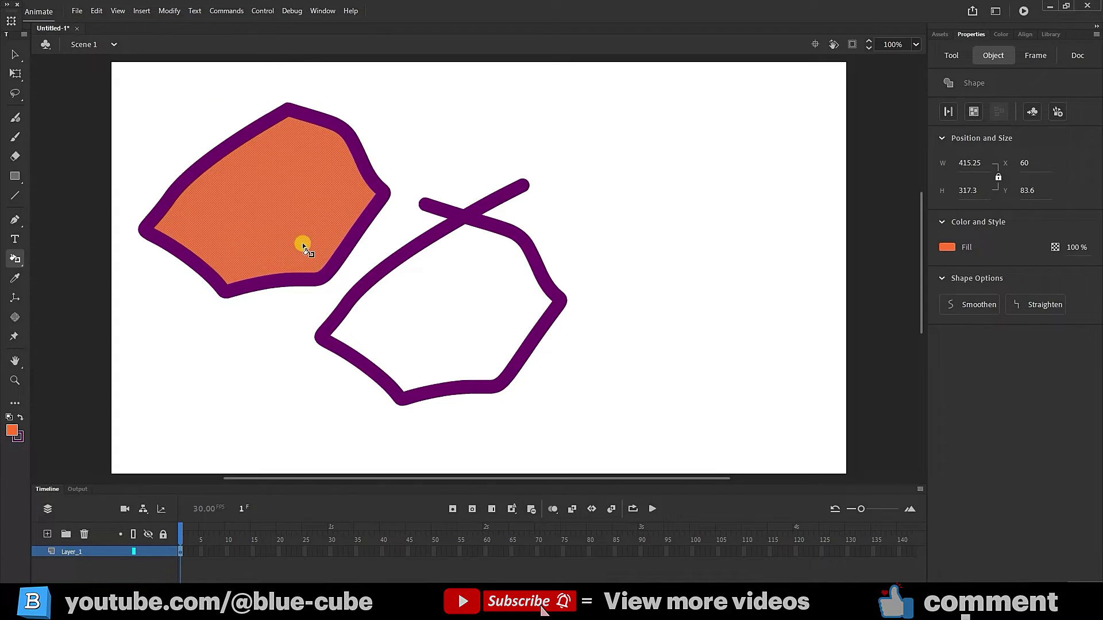
Step: Move the shape right and restyle it with a green outline and dark blue fill
{"action": "left_click", "coordinate": [15, 74]}
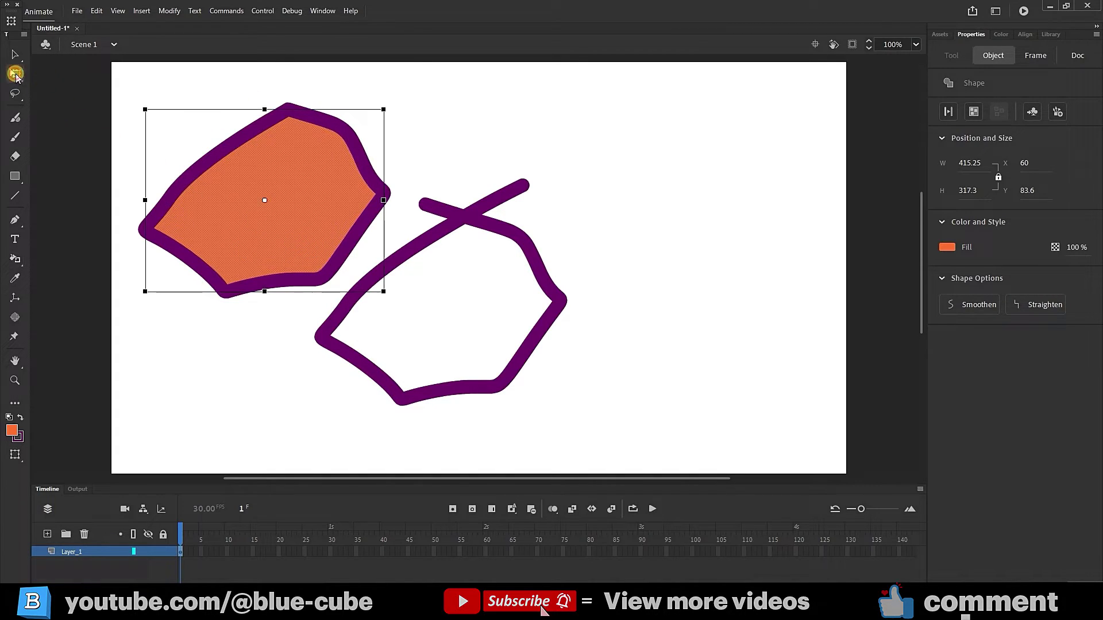
{"action": "mouse_move", "coordinate": [402, 83]}
{"action": "left_mouse_down"}
{"action": "mouse_move", "coordinate": [260, 171]}
{"action": "mouse_move", "coordinate": [702, 226]}
{"action": "mouse_move", "coordinate": [736, 285]}
{"action": "mouse_move", "coordinate": [741, 236]}
{"action": "left_mouse_up"}
{"action": "double_click", "coordinate": [278, 188]}
{"action": "left_click", "coordinate": [947, 270]}
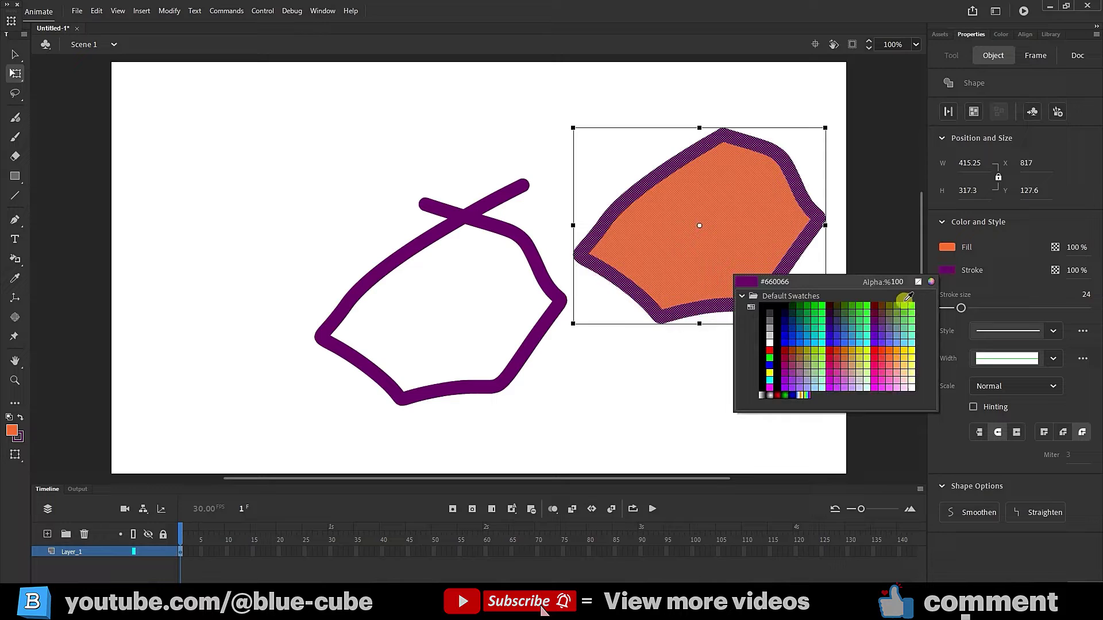
{"action": "left_click", "coordinate": [867, 305]}
{"action": "left_click", "coordinate": [946, 247]}
{"action": "left_click", "coordinate": [793, 298]}
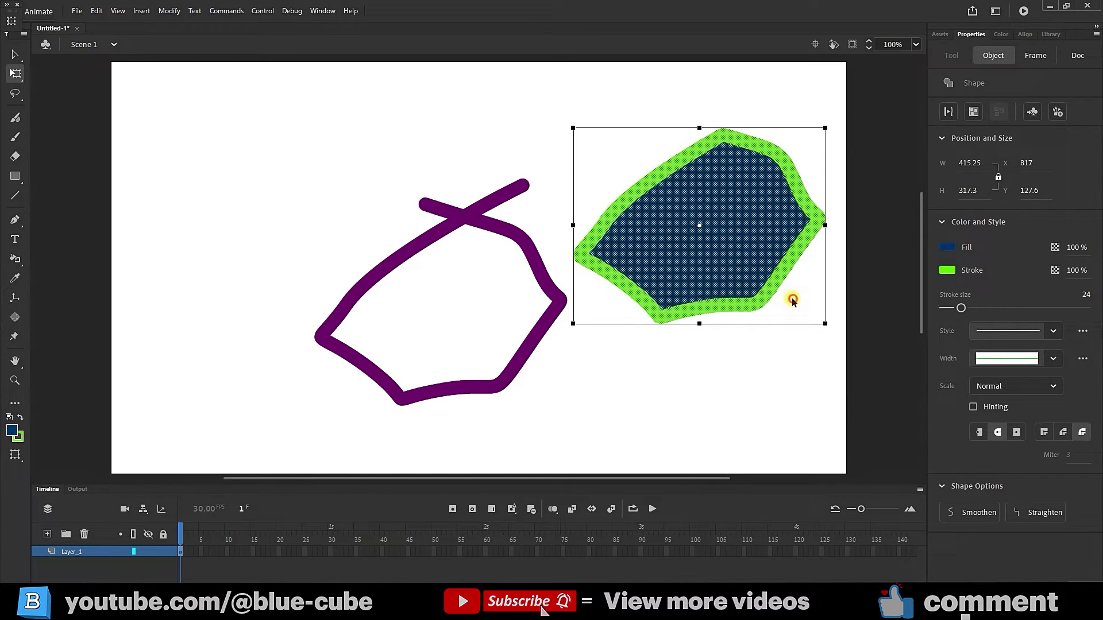
{"action": "left_click", "coordinate": [376, 119]}
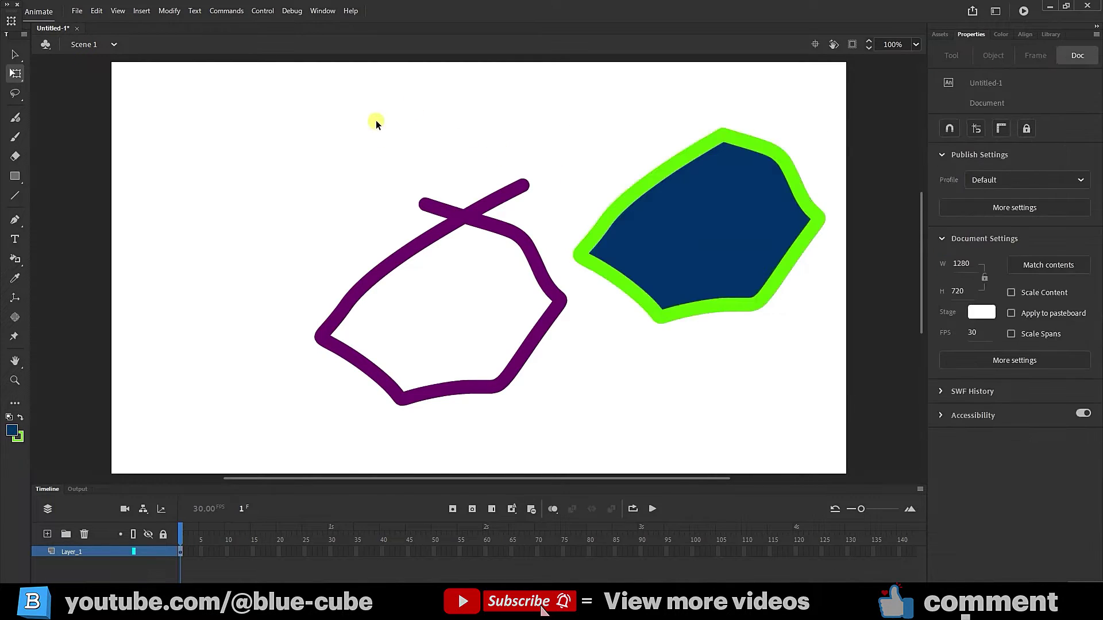
Step: Try different outline widths, thinning one part and thickening the right segment to 51
{"action": "left_click", "coordinate": [13, 258]}
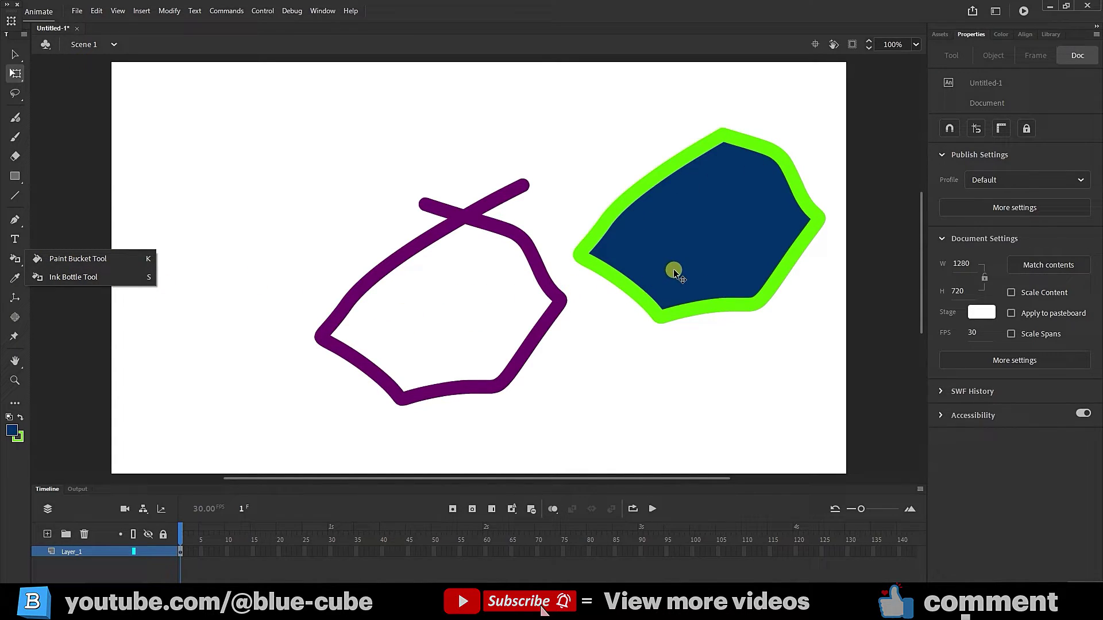
{"action": "left_click", "coordinate": [687, 316]}
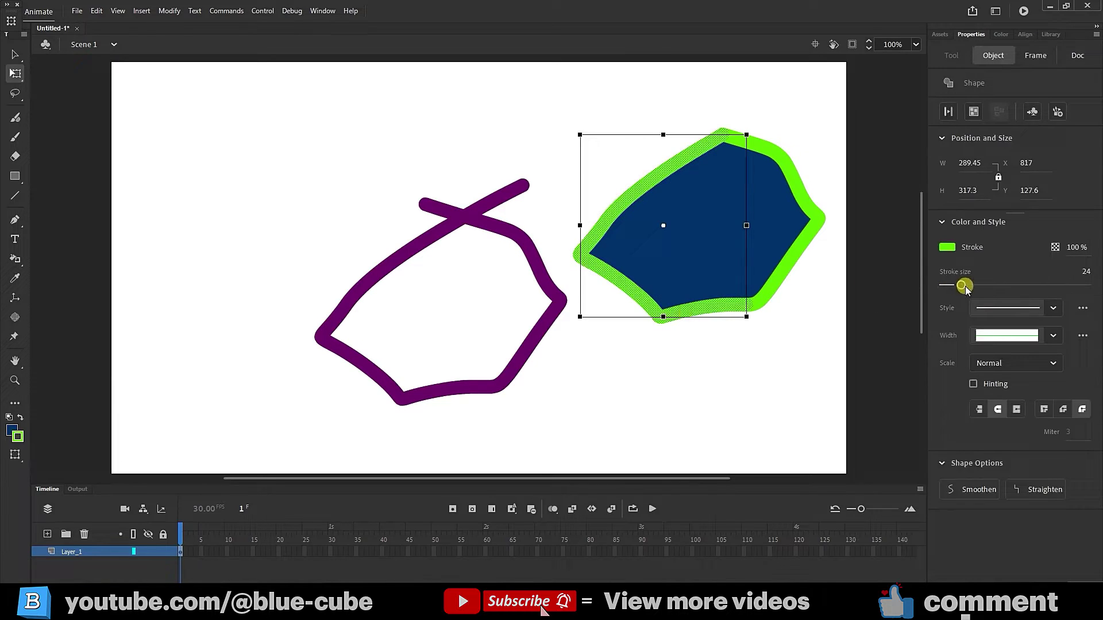
{"action": "left_click_drag", "start_coordinate": [962, 283], "coordinate": [949, 286]}
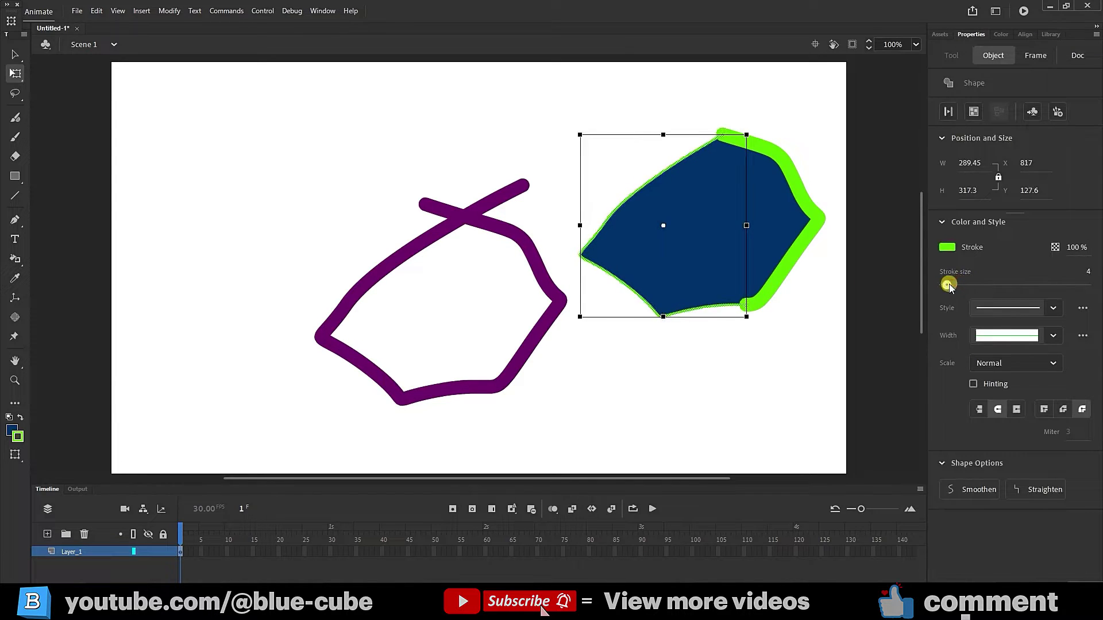
{"action": "left_click", "coordinate": [804, 247]}
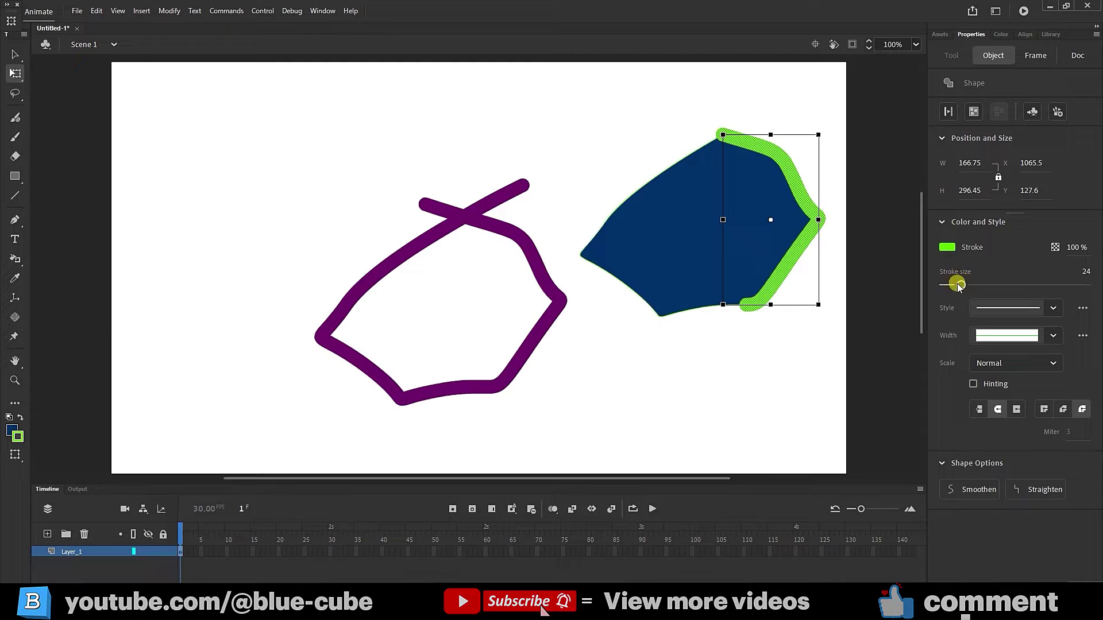
{"action": "left_click_drag", "start_coordinate": [948, 282], "coordinate": [980, 287]}
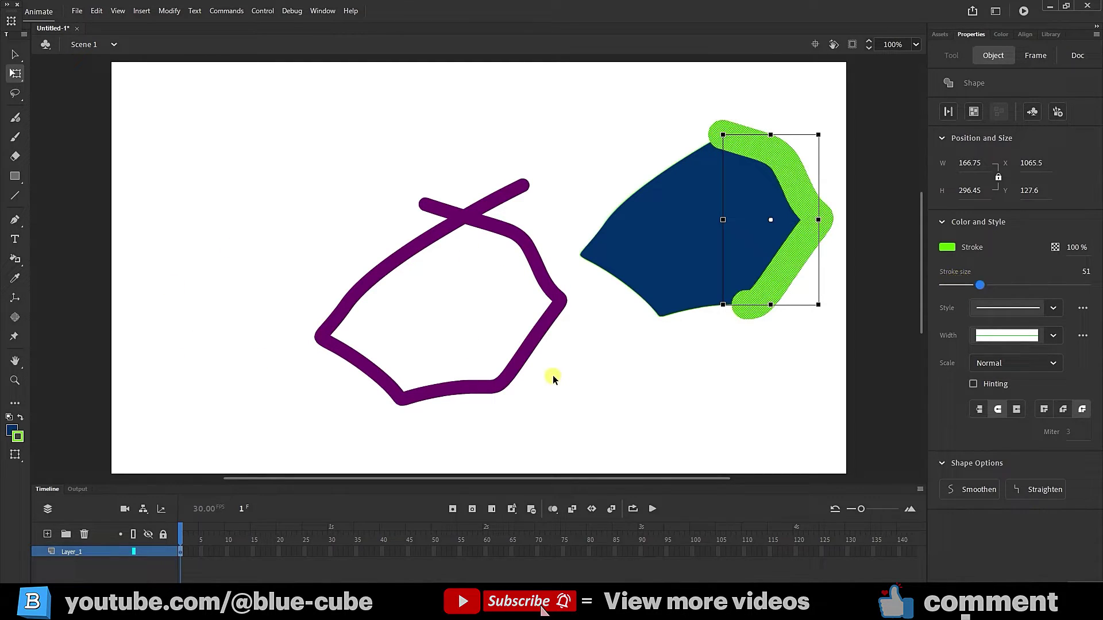
Step: Select and delete every shape on the stage
{"action": "key", "text": "ctrl+a"}
{"action": "key", "text": "Delete"}
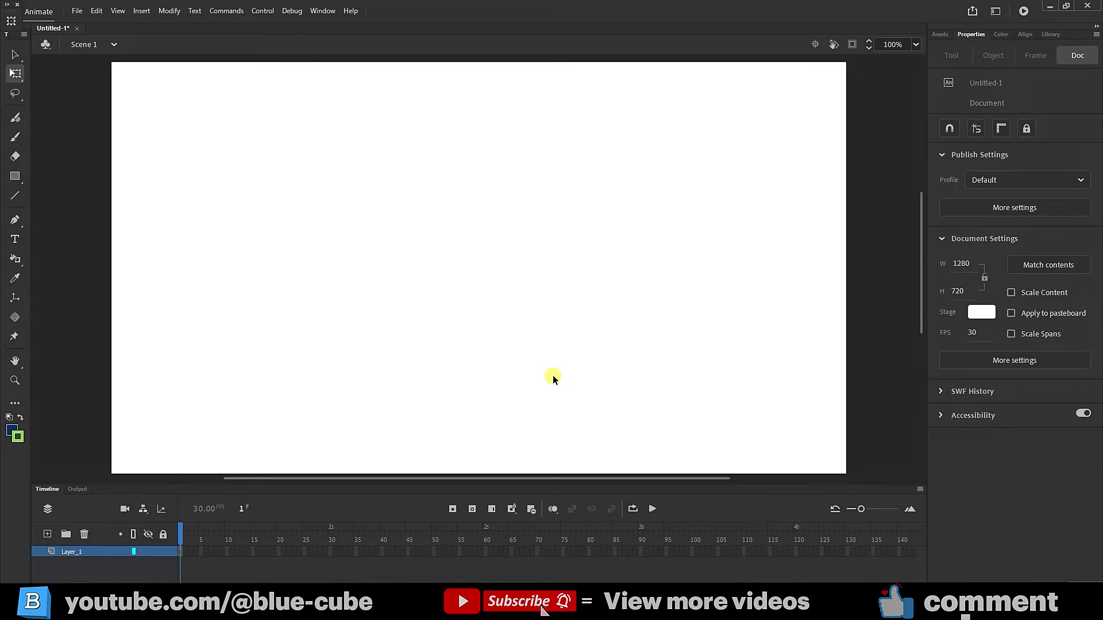
{"action": "left_click", "coordinate": [13, 336]}
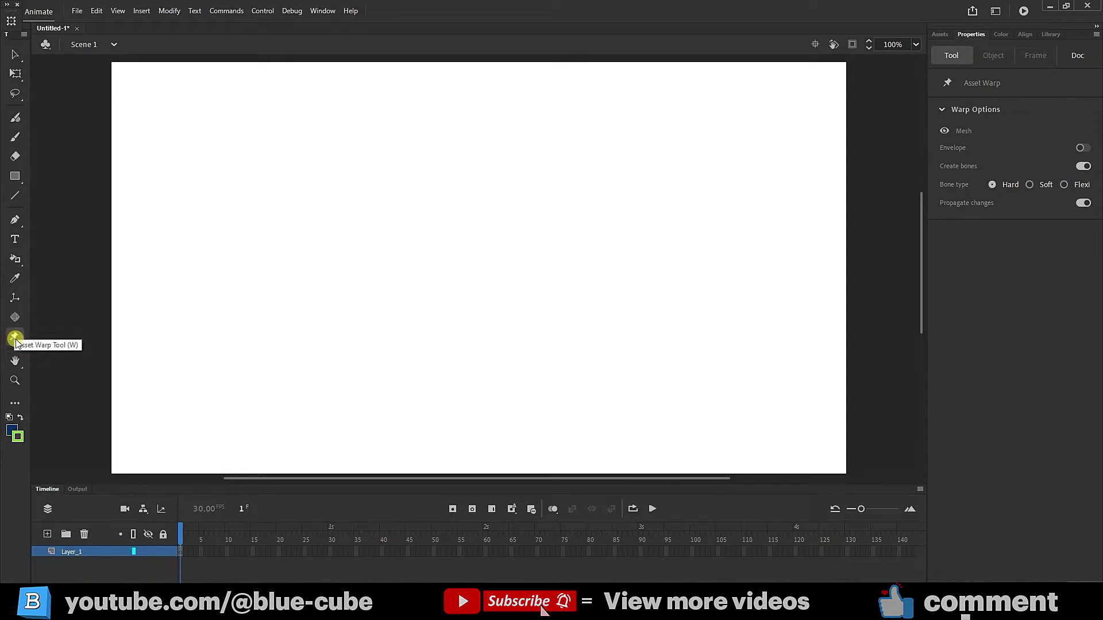
Step: Draw a long rectangle near the stage centre and select it with its outline
{"action": "left_click", "coordinate": [14, 176]}
{"action": "left_click_drag", "start_coordinate": [320, 259], "coordinate": [505, 282]}
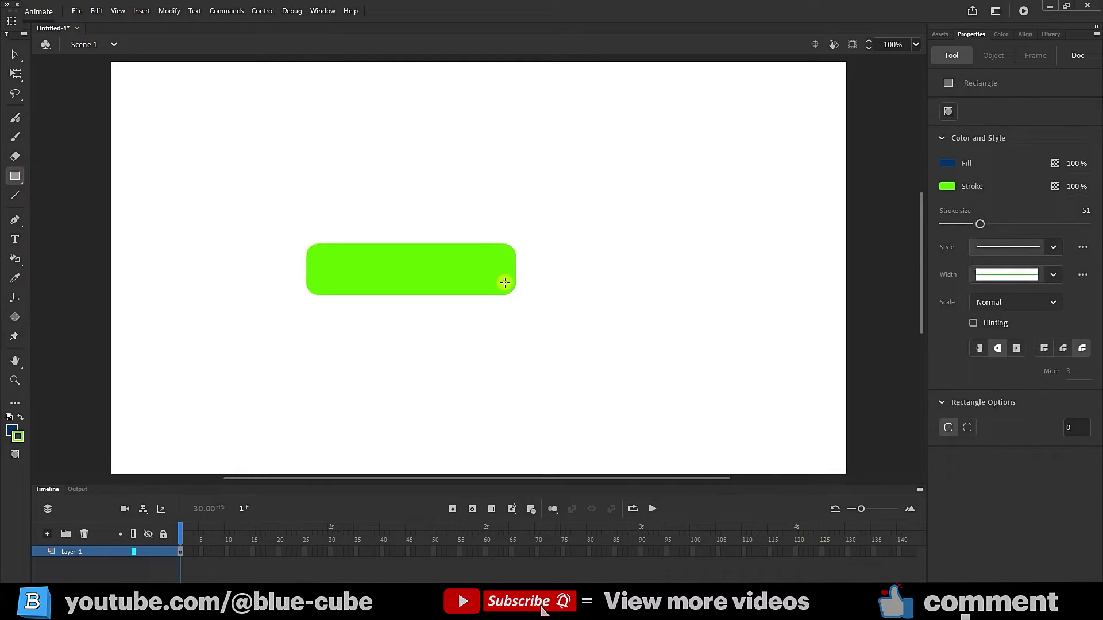
{"action": "left_click", "coordinate": [15, 74]}
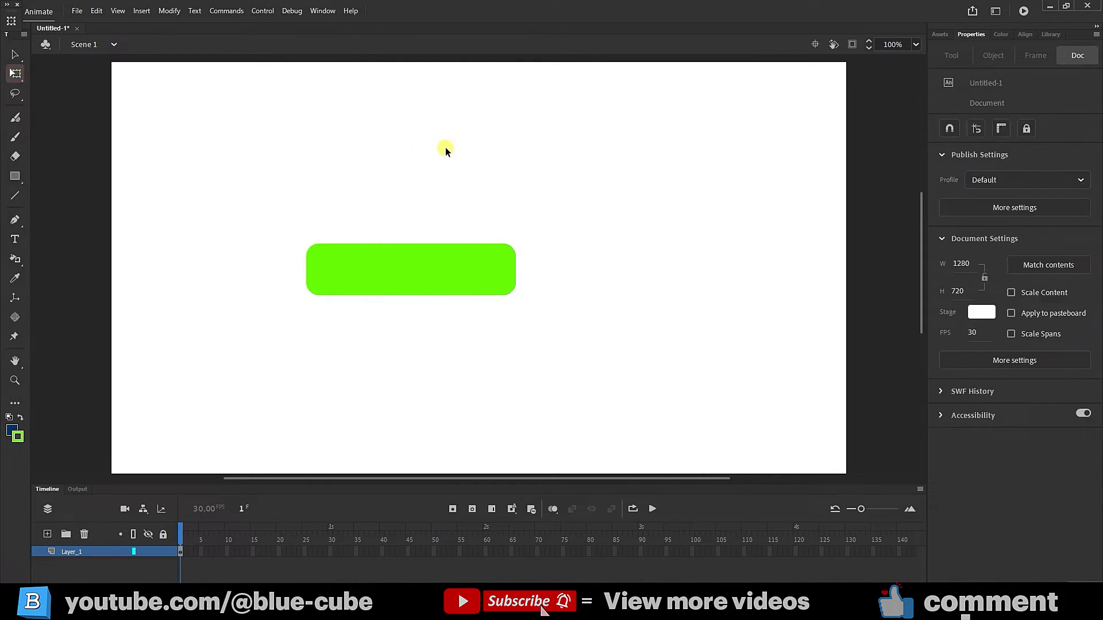
{"action": "left_click_drag", "start_coordinate": [457, 274], "coordinate": [270, 350]}
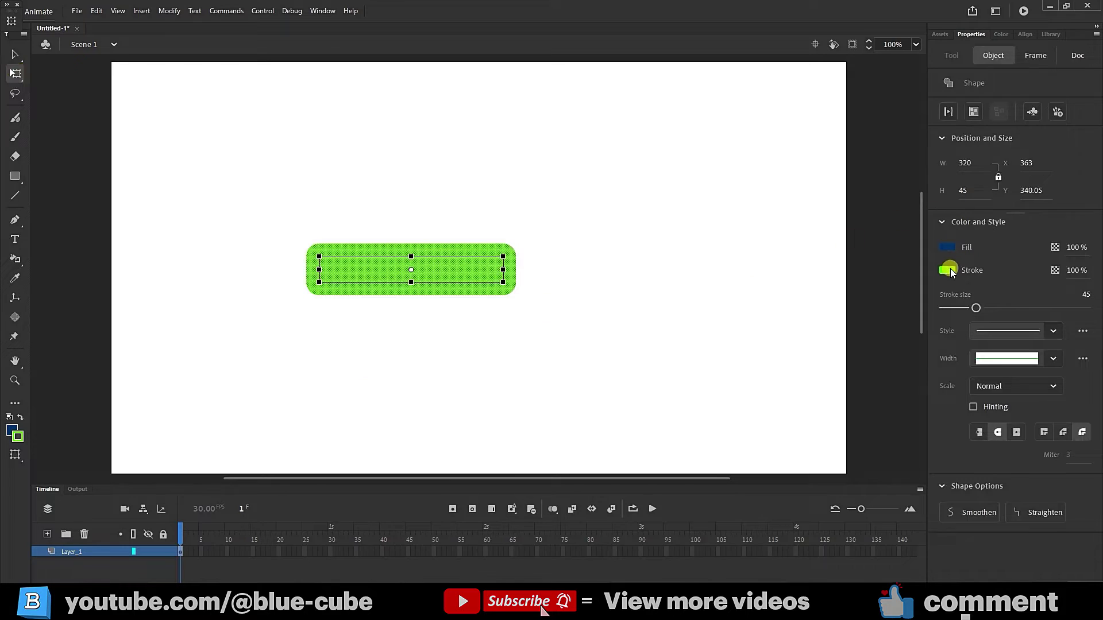
Step: Set the rectangle's fill to navy #000066, thin its outline to 2, then remove the outline
{"action": "left_click", "coordinate": [954, 247]}
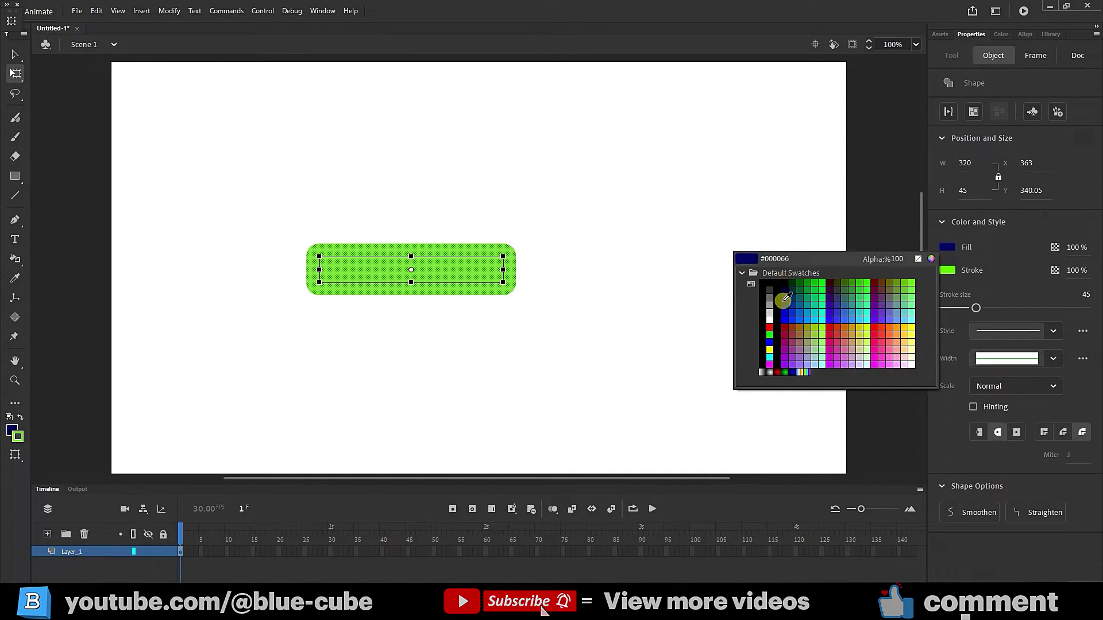
{"action": "left_click", "coordinate": [785, 298]}
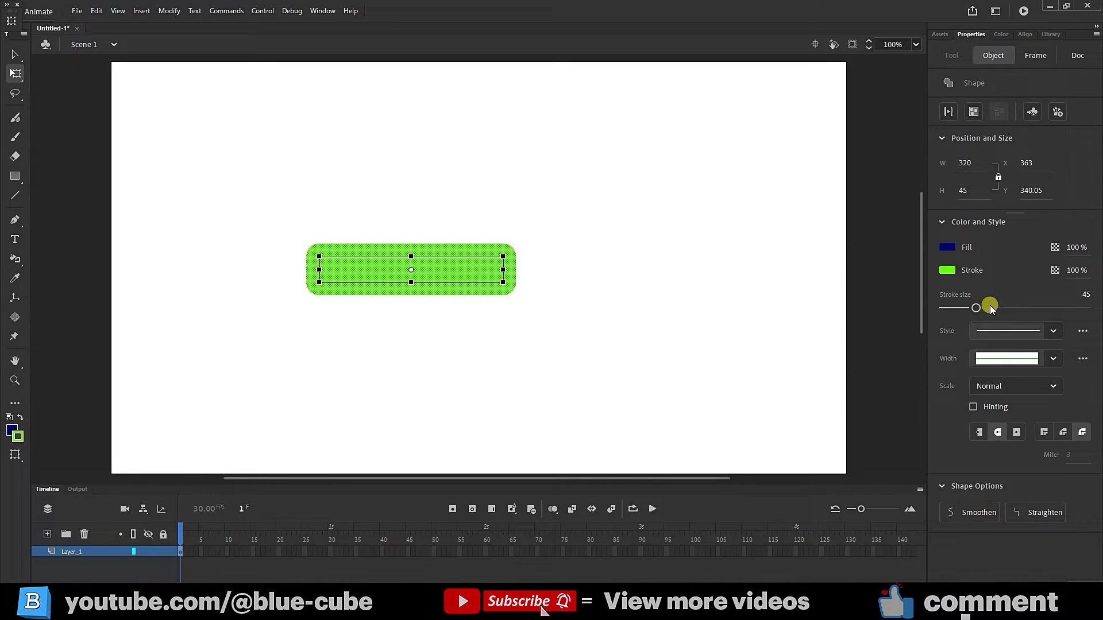
{"action": "left_click_drag", "start_coordinate": [976, 308], "coordinate": [944, 309]}
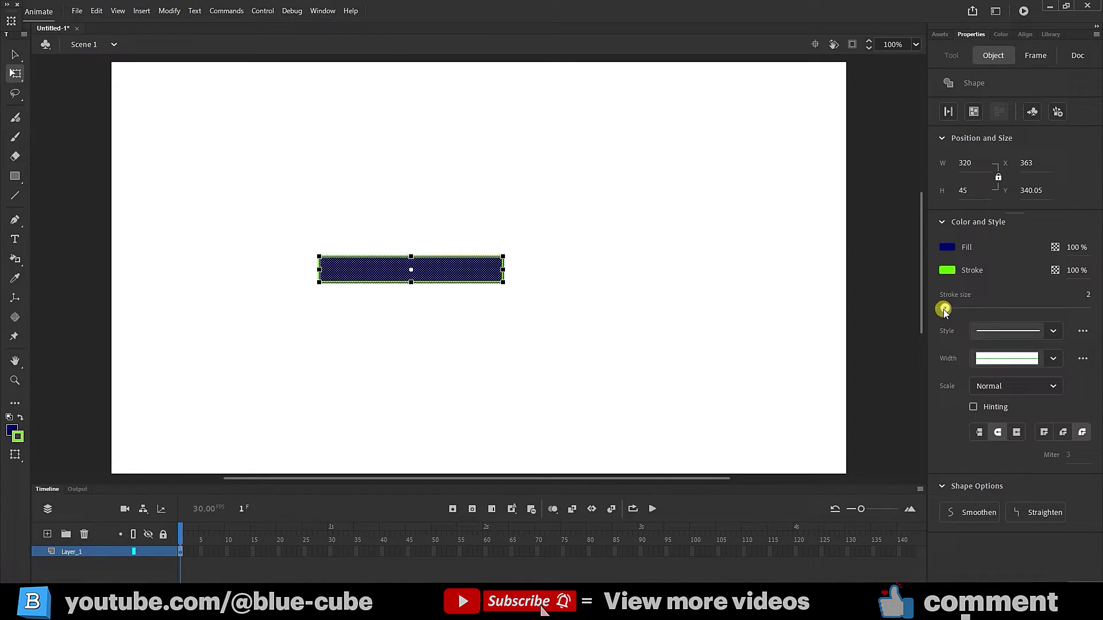
{"action": "left_click", "coordinate": [948, 271]}
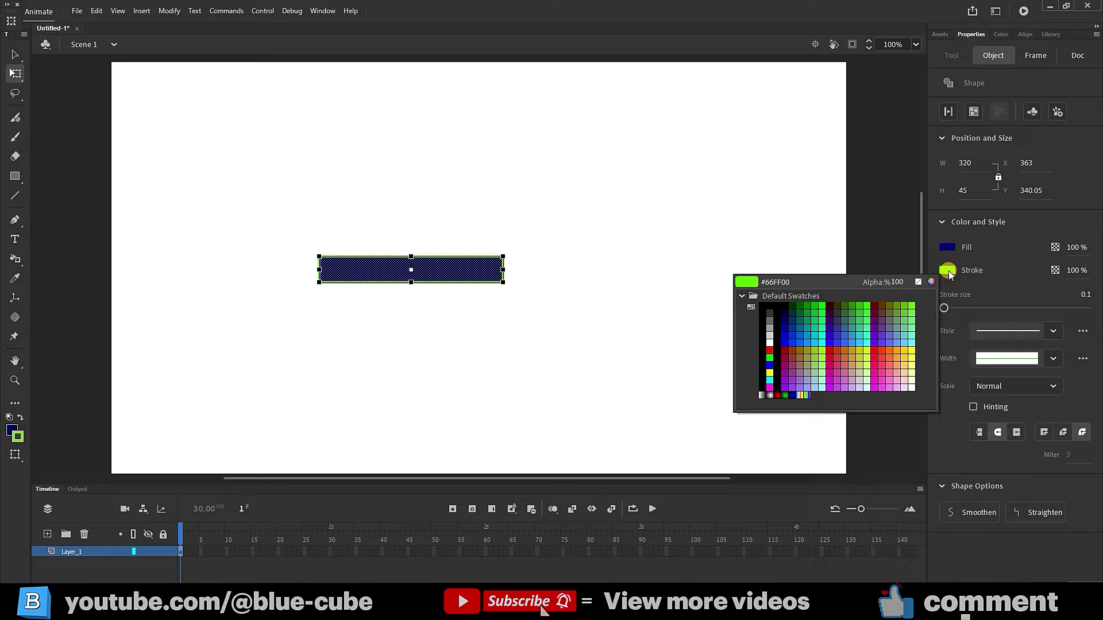
{"action": "left_click", "coordinate": [917, 281]}
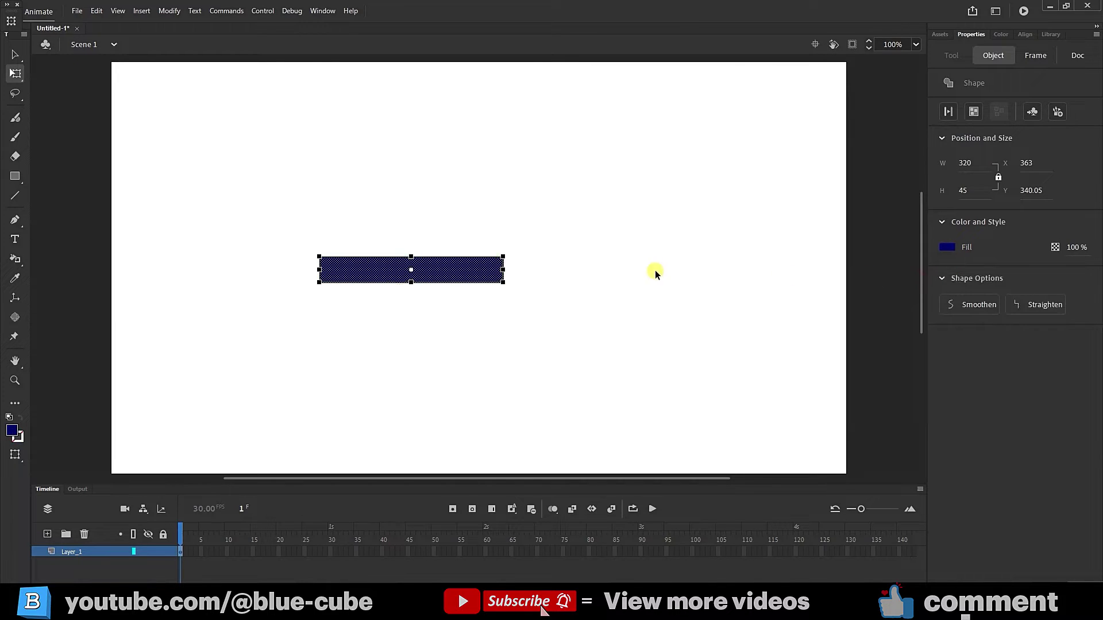
Step: Zoom in on the 320 × 45 navy bar and select it with the Asset Warp tool
{"action": "left_click", "coordinate": [553, 270]}
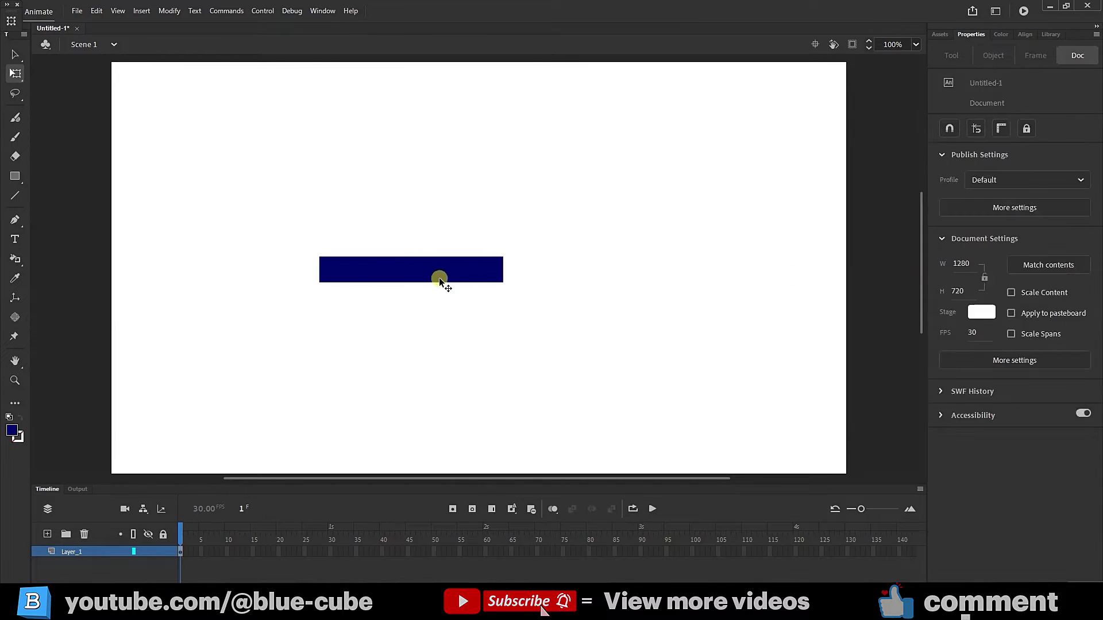
{"action": "left_click", "coordinate": [12, 381]}
{"action": "left_click_drag", "start_coordinate": [552, 212], "coordinate": [267, 325]}
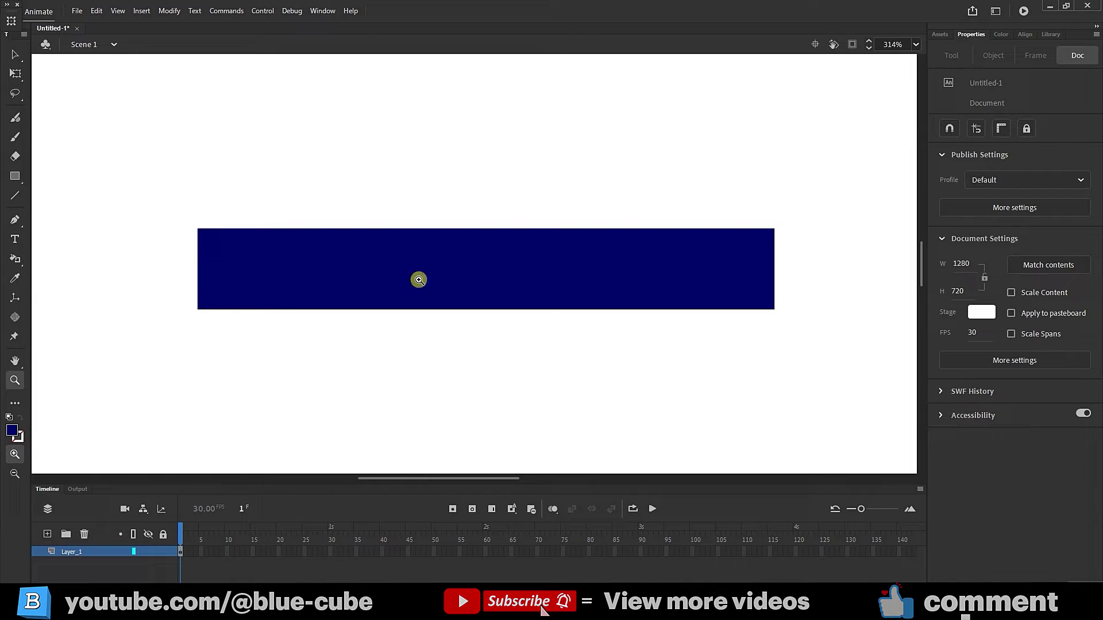
{"action": "left_click", "coordinate": [14, 336]}
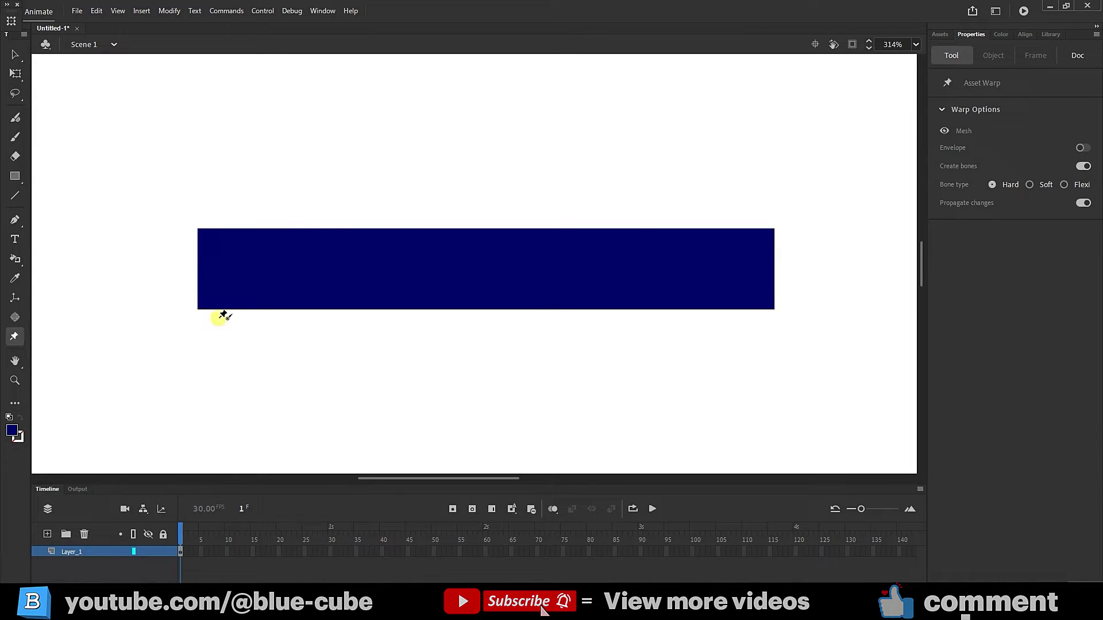
{"action": "left_click", "coordinate": [954, 57]}
{"action": "left_click", "coordinate": [217, 267]}
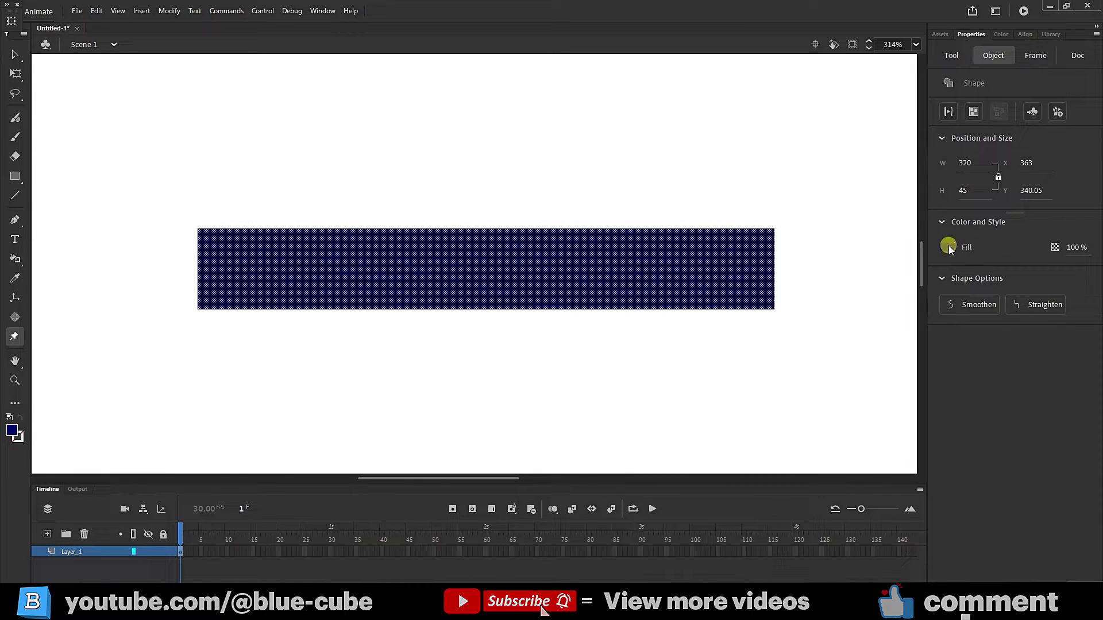
Step: Place bone-linked warp pins at the navy bar's left end, centre and right end
{"action": "left_click", "coordinate": [207, 269]}
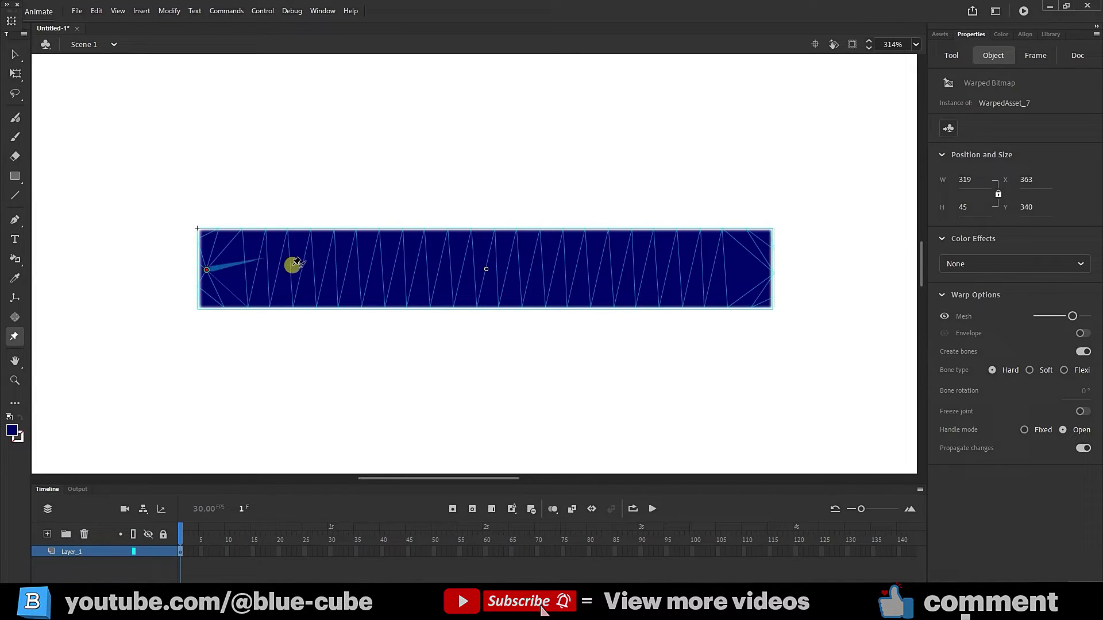
{"action": "left_click", "coordinate": [207, 270]}
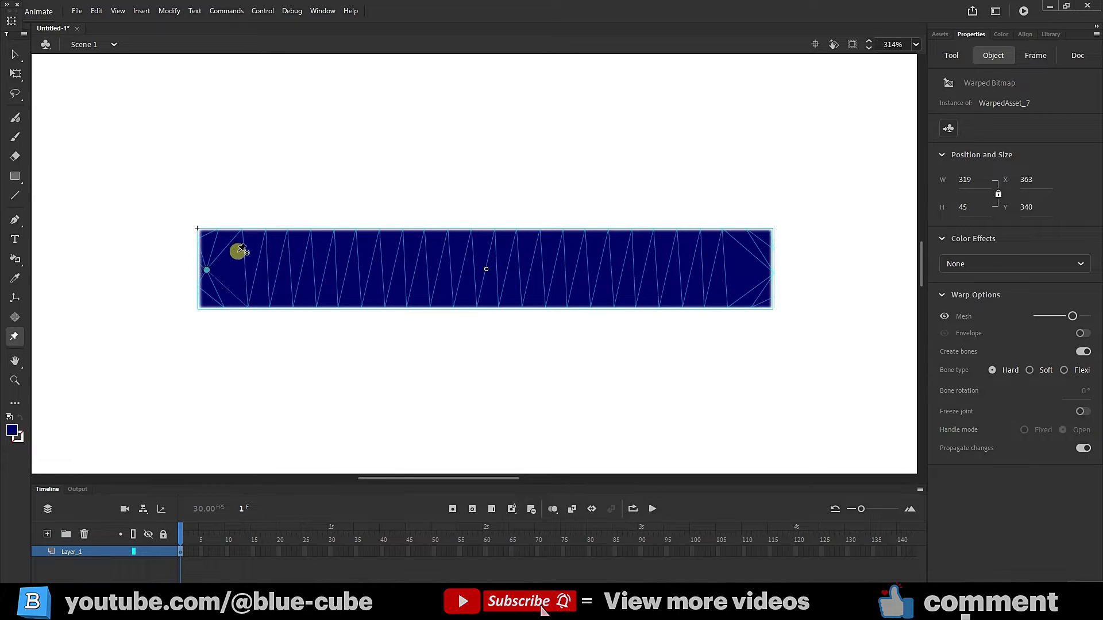
{"action": "left_click", "coordinate": [486, 270]}
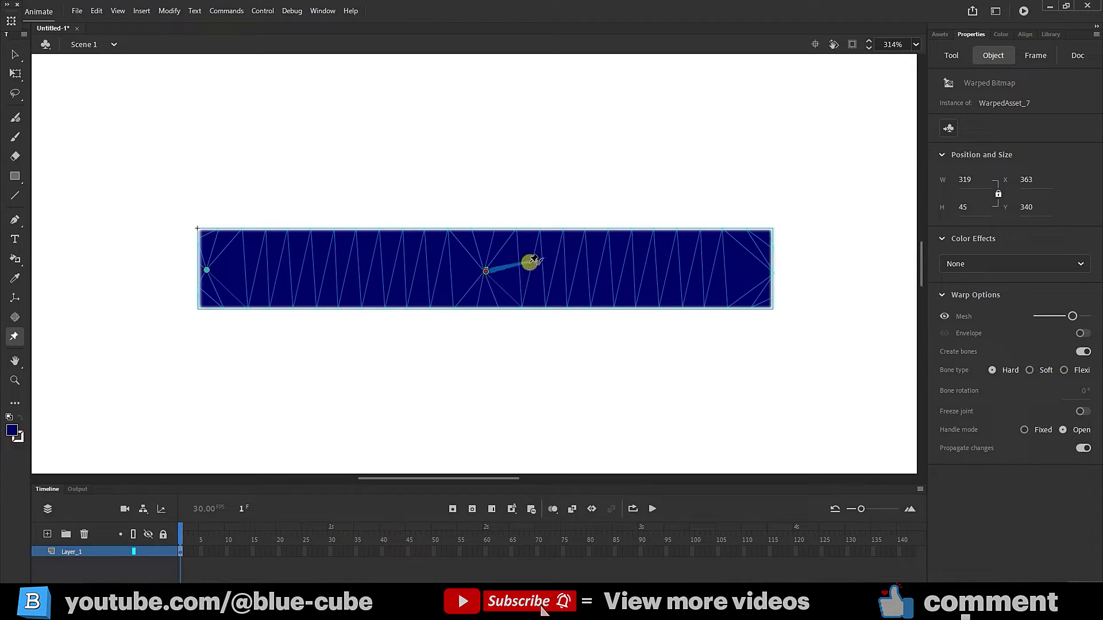
{"action": "left_click", "coordinate": [486, 271]}
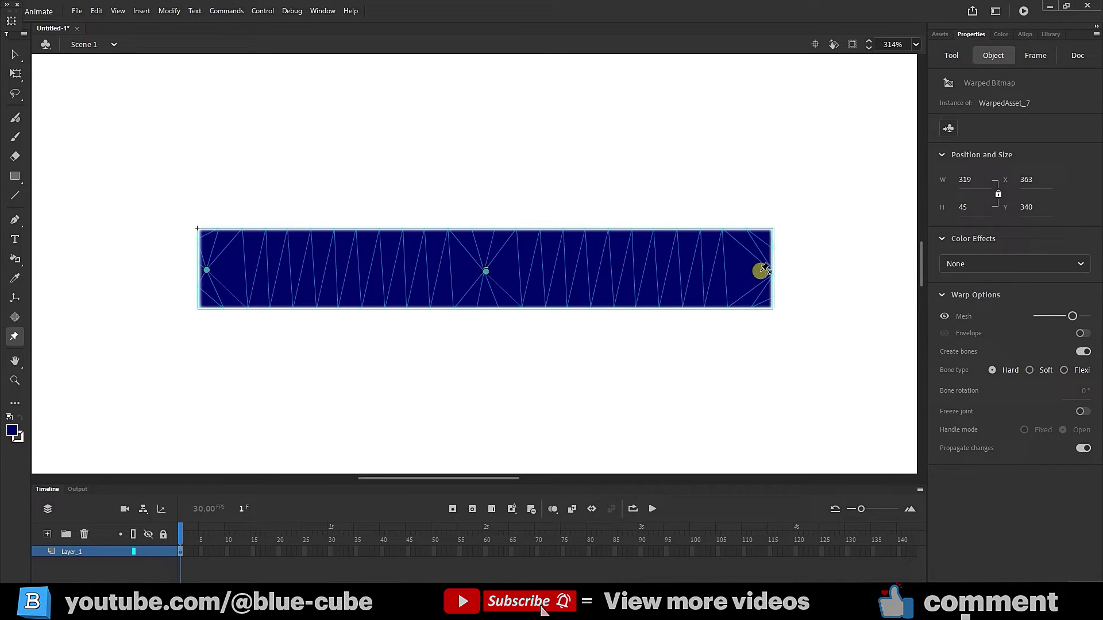
{"action": "left_click", "coordinate": [761, 271]}
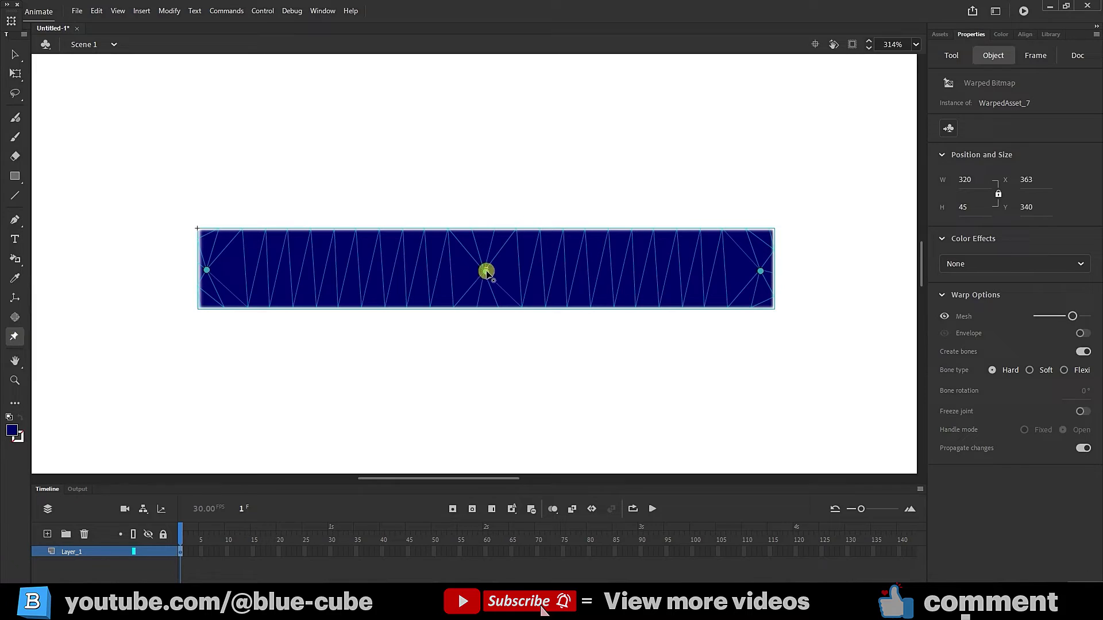
Step: Try bending the bar's middle, undo it, and add extra pins on each half
{"action": "left_click_drag", "start_coordinate": [486, 271], "coordinate": [473, 400]}
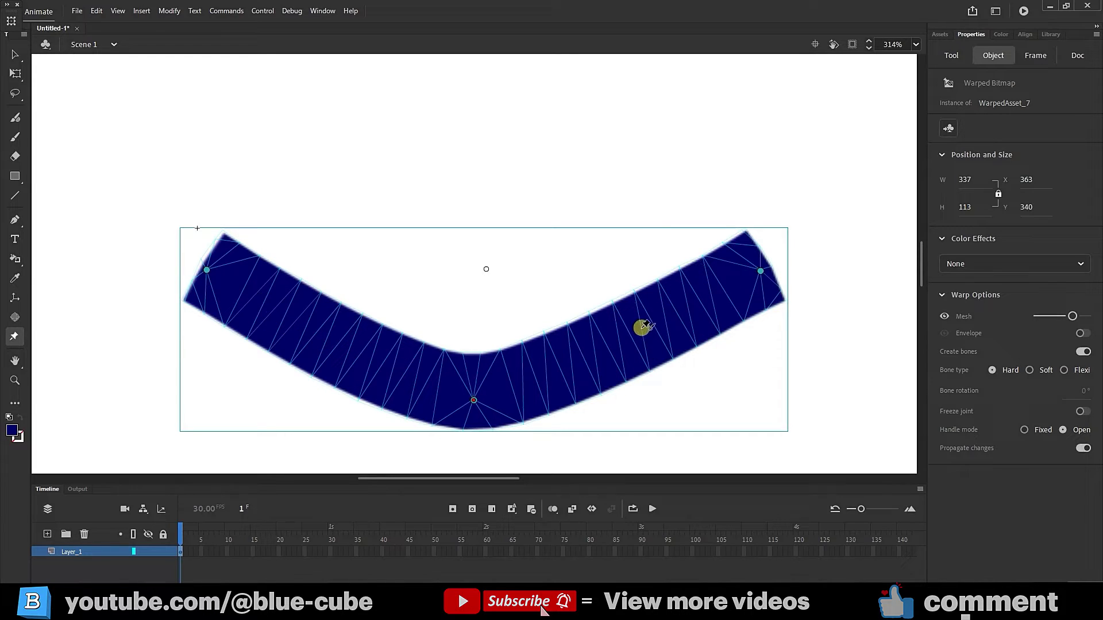
{"action": "key", "text": "ctrl+z"}
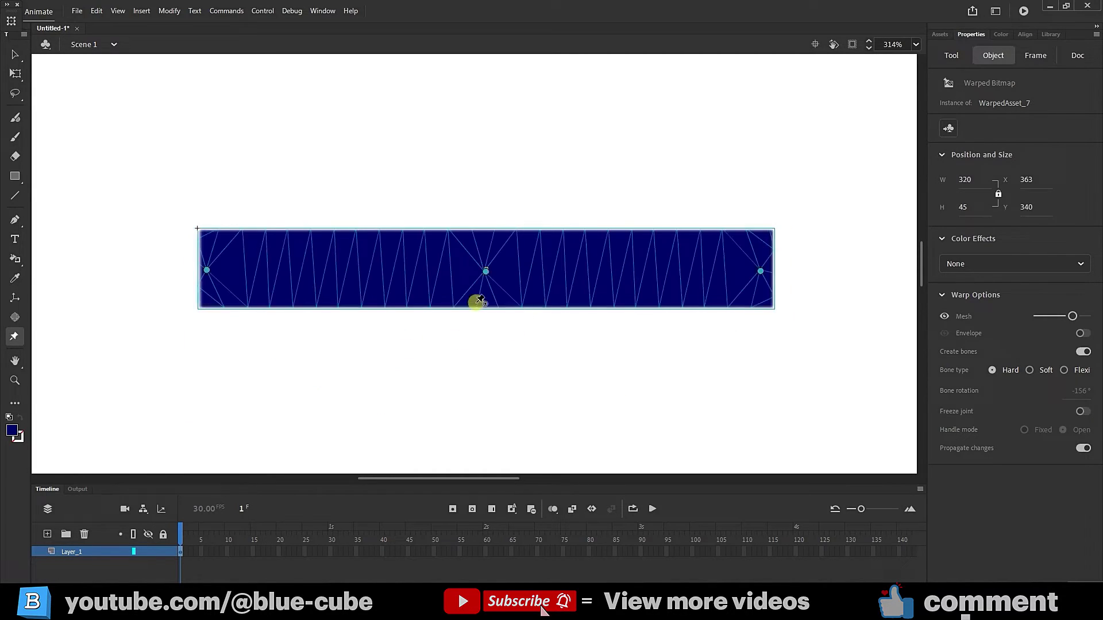
{"action": "left_click", "coordinate": [333, 271]}
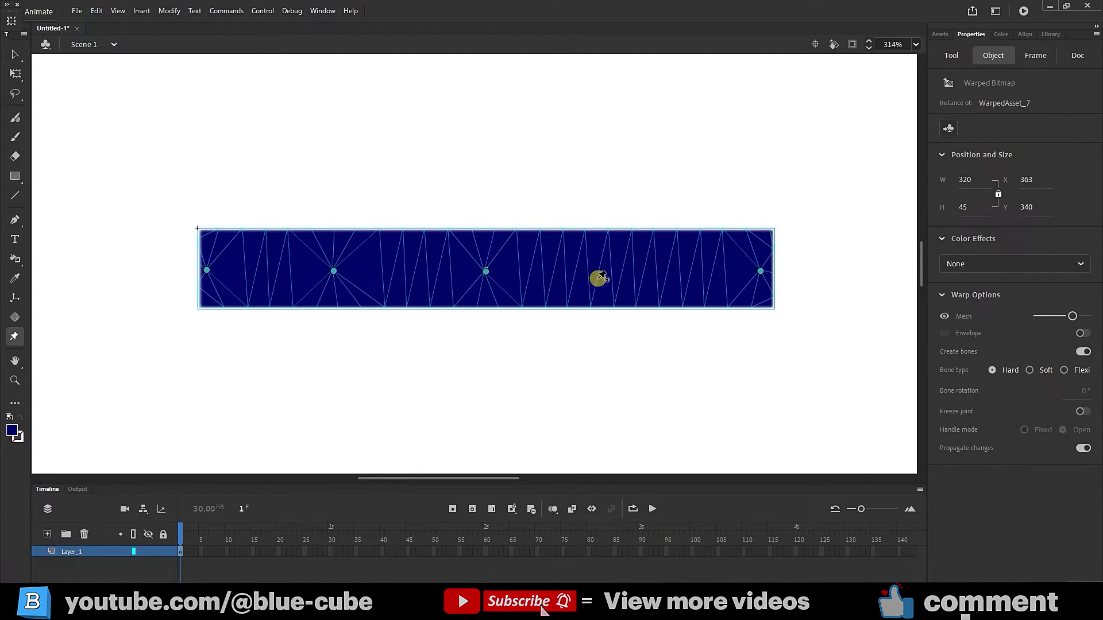
{"action": "left_click", "coordinate": [642, 271]}
{"action": "left_click", "coordinate": [640, 272]}
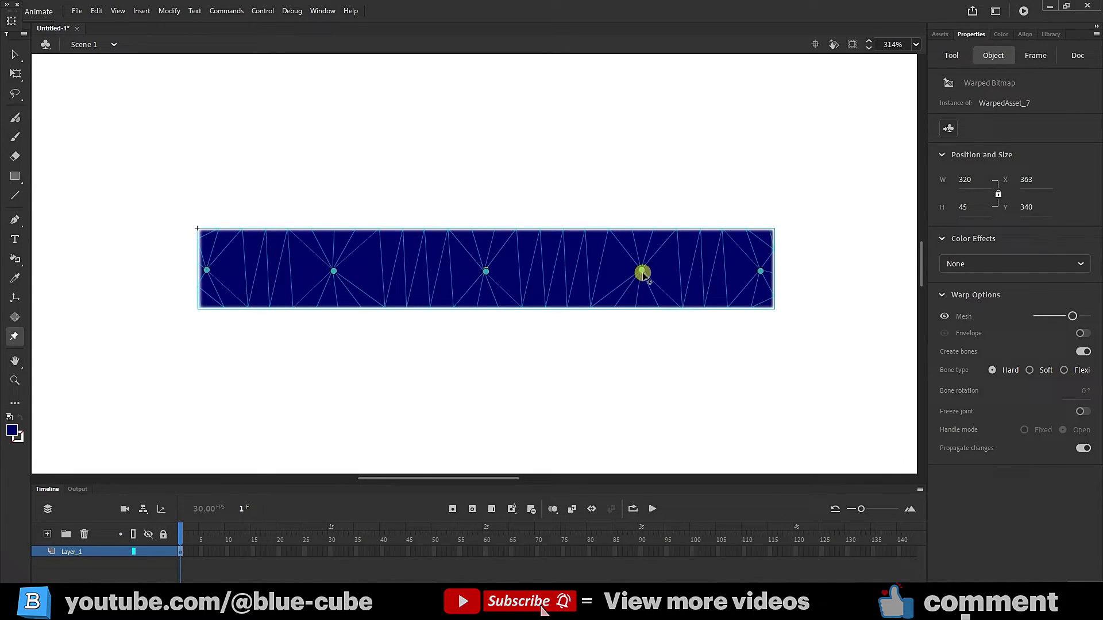
Step: Drag the pins up and down to bend the bar into a 328 × 105 S-curve
{"action": "left_click_drag", "start_coordinate": [643, 272], "coordinate": [638, 343]}
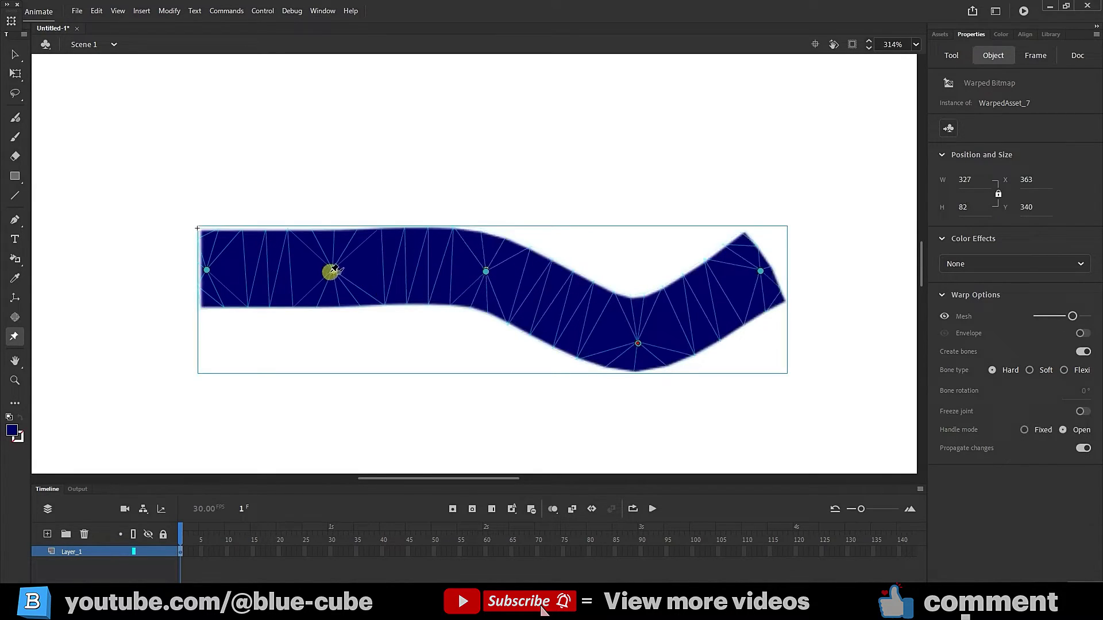
{"action": "left_click_drag", "start_coordinate": [334, 273], "coordinate": [329, 183]}
{"action": "left_click_drag", "start_coordinate": [486, 270], "coordinate": [444, 335]}
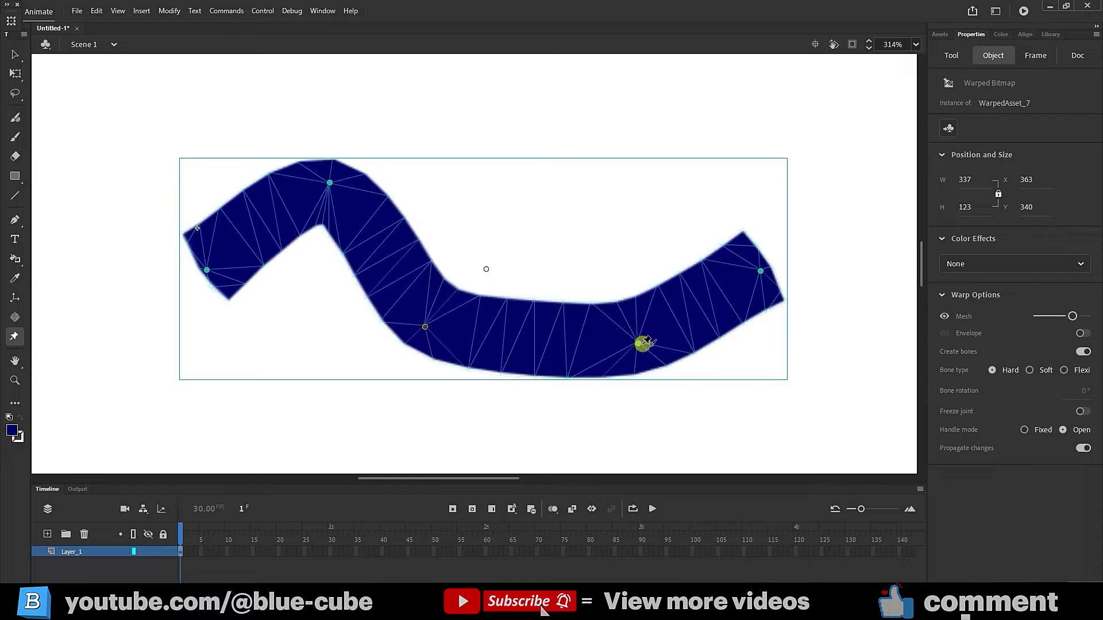
{"action": "left_click_drag", "start_coordinate": [637, 342], "coordinate": [573, 211]}
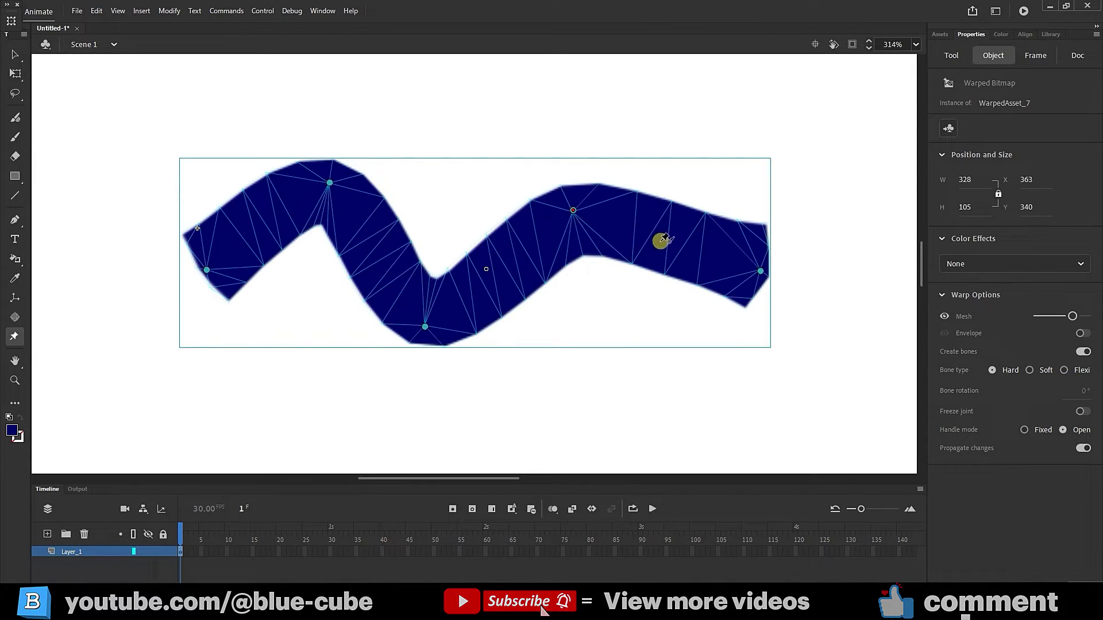
Step: Nudge the bar's middle pin down and switch on Envelope, smoothing it into a 329 × 61 band
{"action": "left_click", "coordinate": [951, 56]}
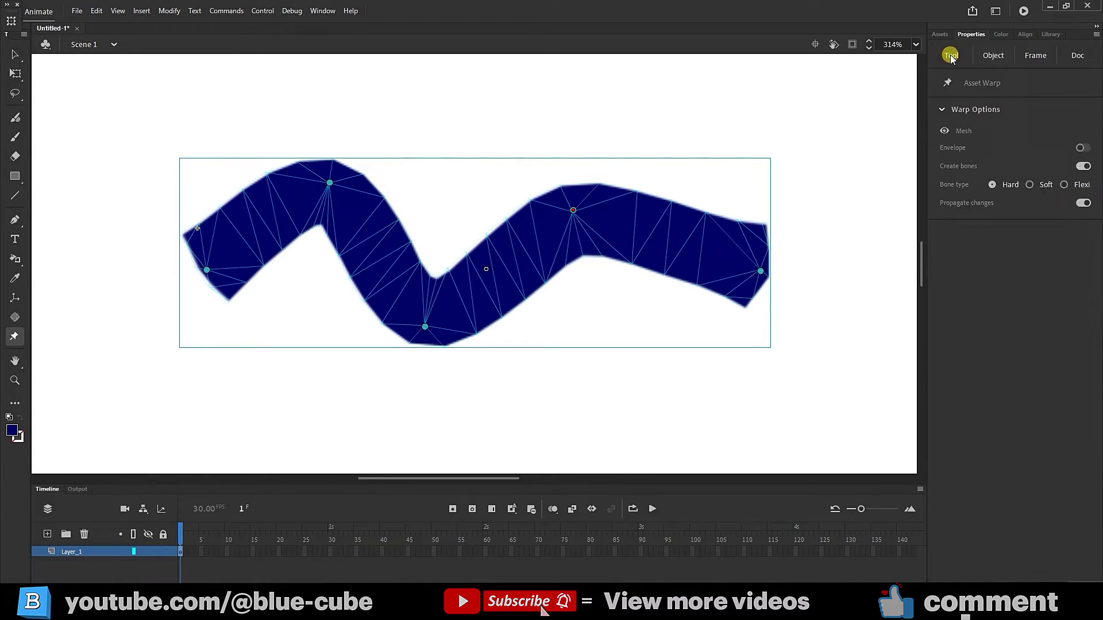
{"action": "left_click", "coordinate": [994, 56]}
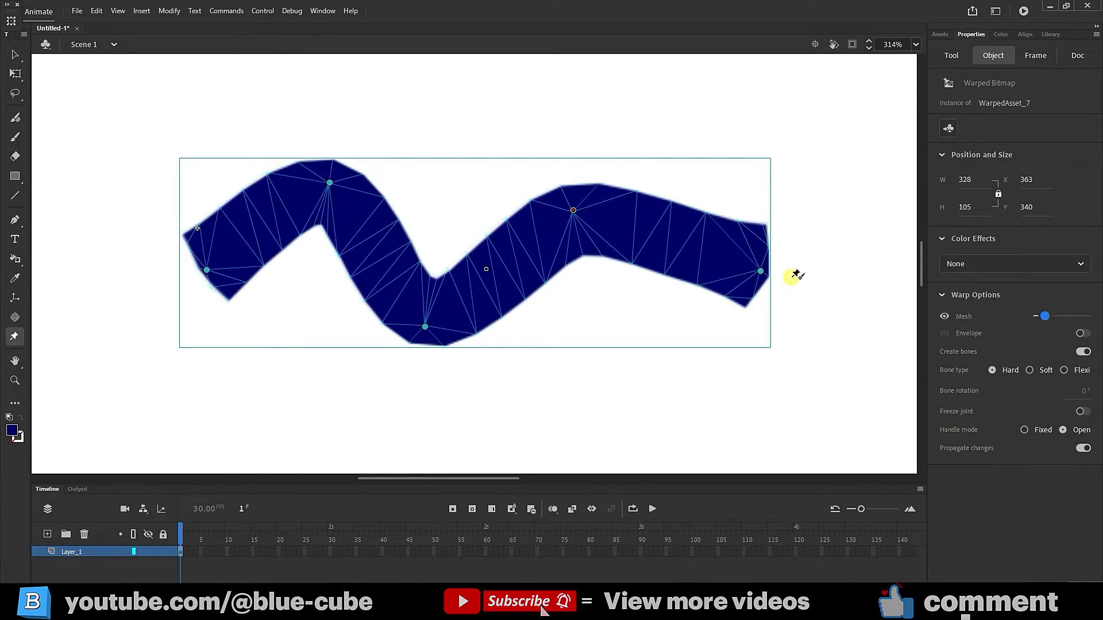
{"action": "left_click", "coordinate": [944, 316]}
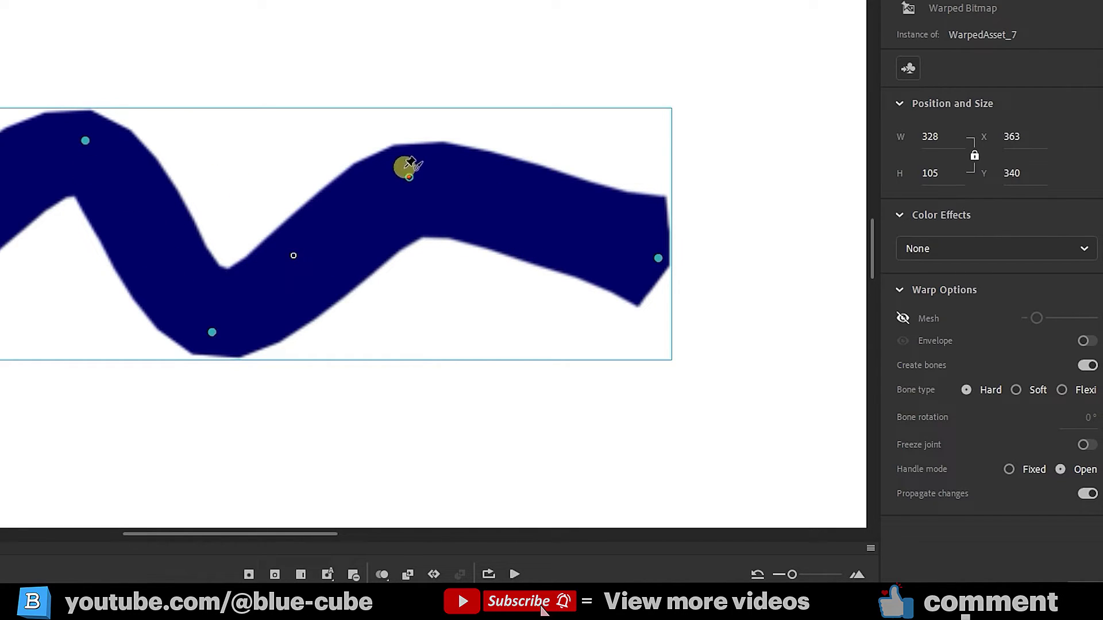
{"action": "left_click_drag", "start_coordinate": [409, 166], "coordinate": [409, 201]}
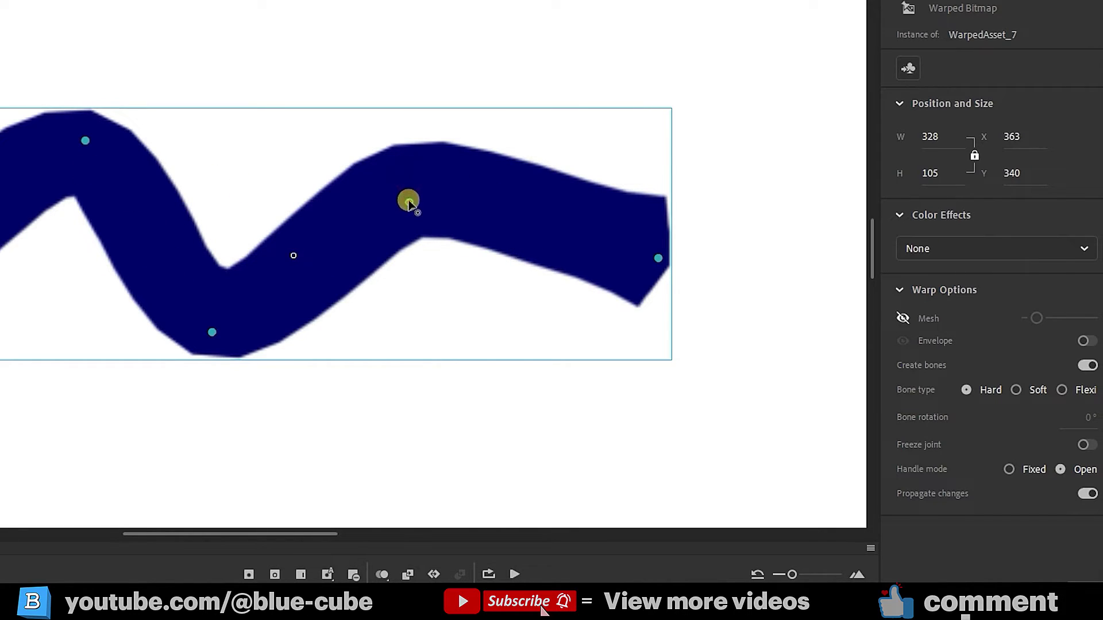
{"action": "left_click", "coordinate": [903, 318]}
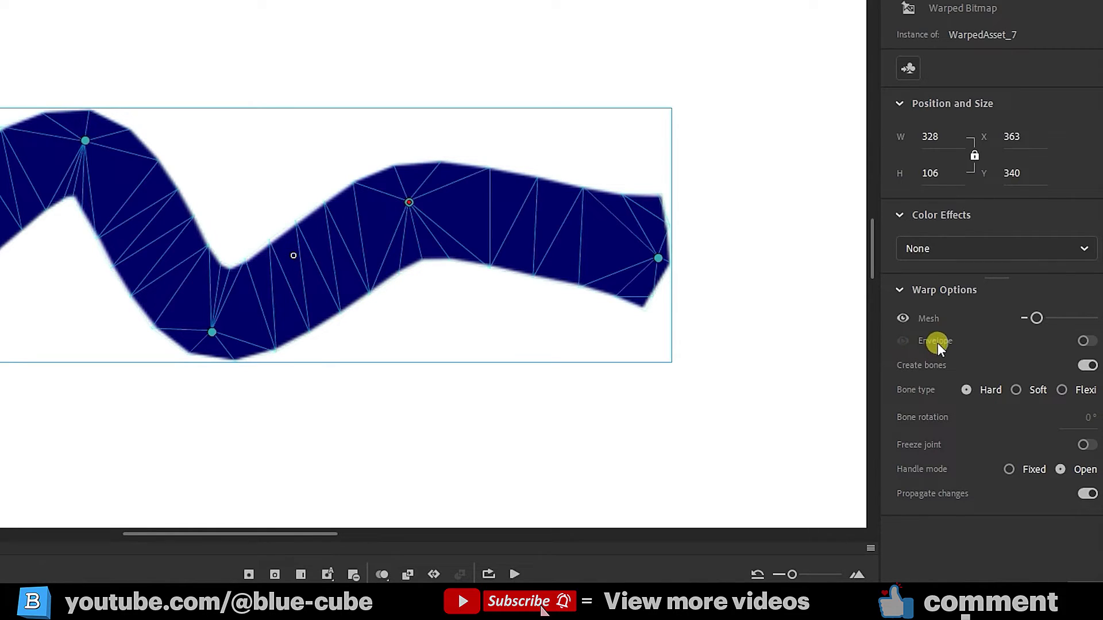
{"action": "left_click", "coordinate": [1084, 340]}
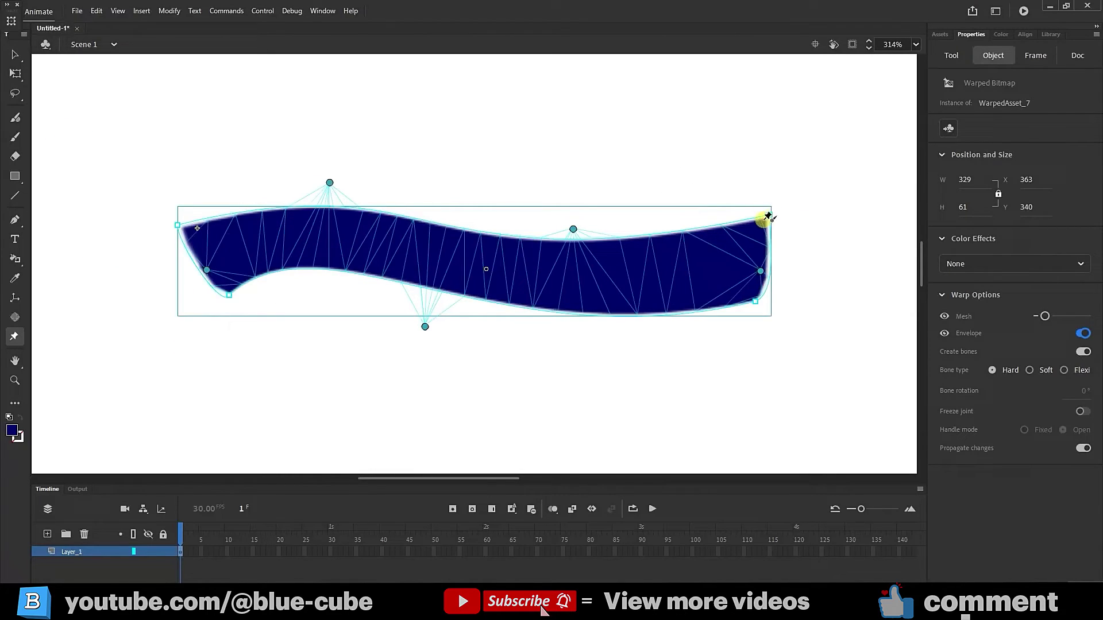
Step: Reshape the band with envelope handles and pins, then disable Envelope to restore the 327 × 144 zigzag
{"action": "left_click_drag", "start_coordinate": [766, 221], "coordinate": [660, 281]}
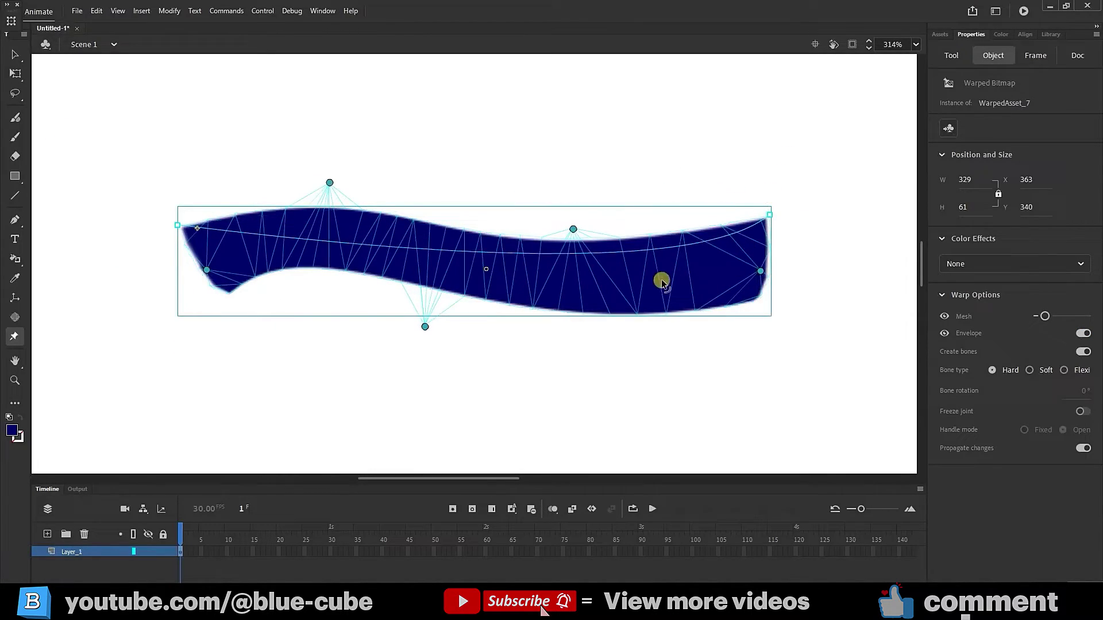
{"action": "left_click", "coordinate": [484, 295]}
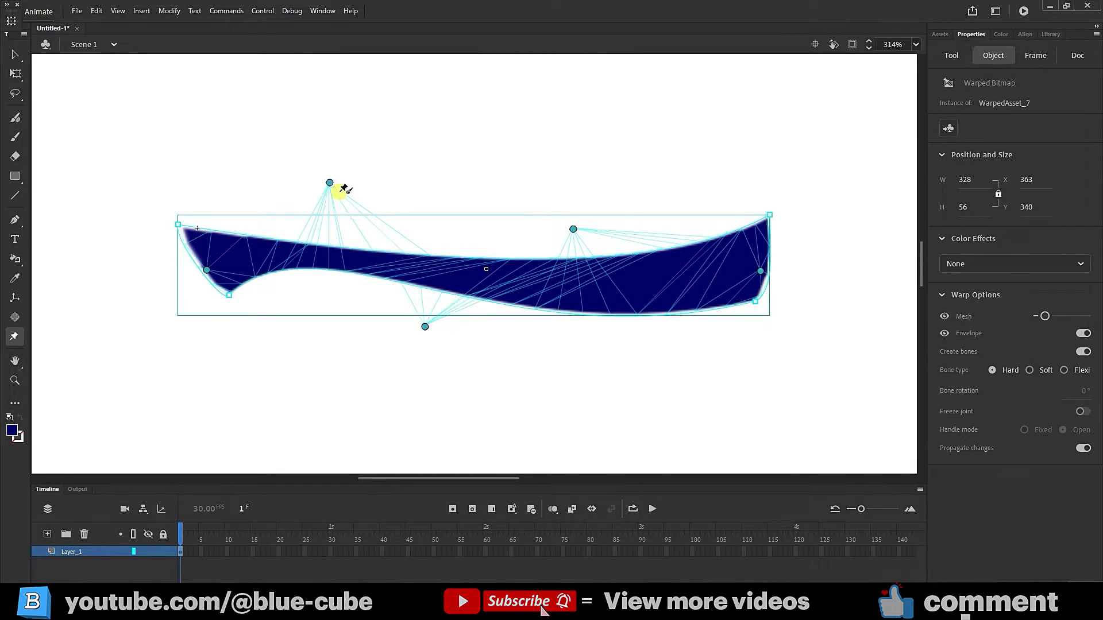
{"action": "left_click_drag", "start_coordinate": [329, 184], "coordinate": [368, 261]}
{"action": "left_click", "coordinate": [424, 335]}
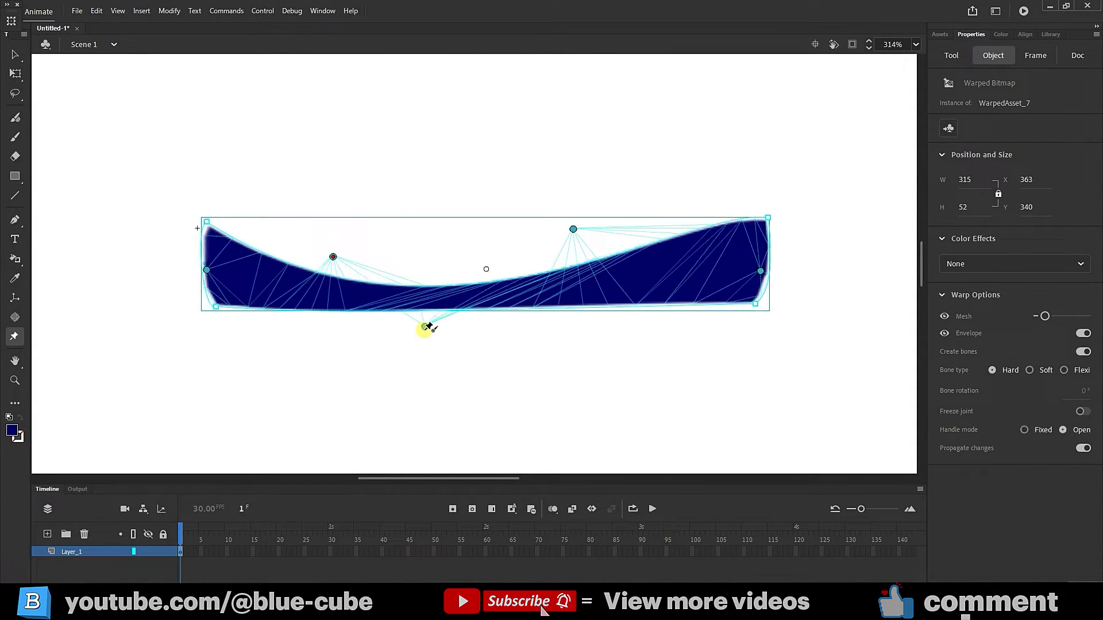
{"action": "left_click_drag", "start_coordinate": [426, 329], "coordinate": [498, 389]}
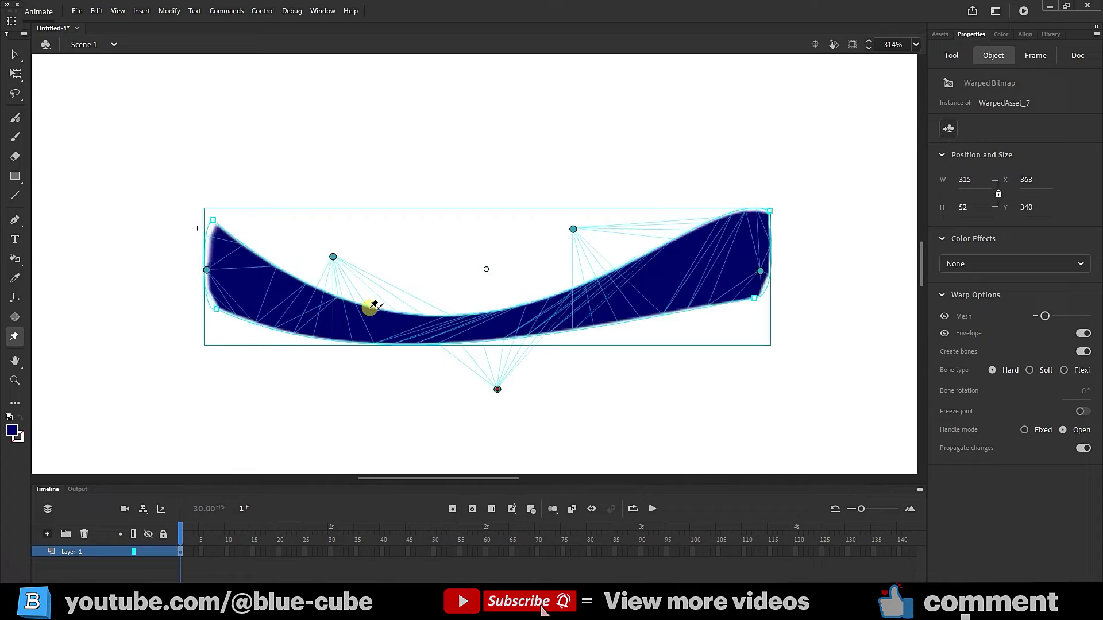
{"action": "left_click_drag", "start_coordinate": [332, 256], "coordinate": [339, 150]}
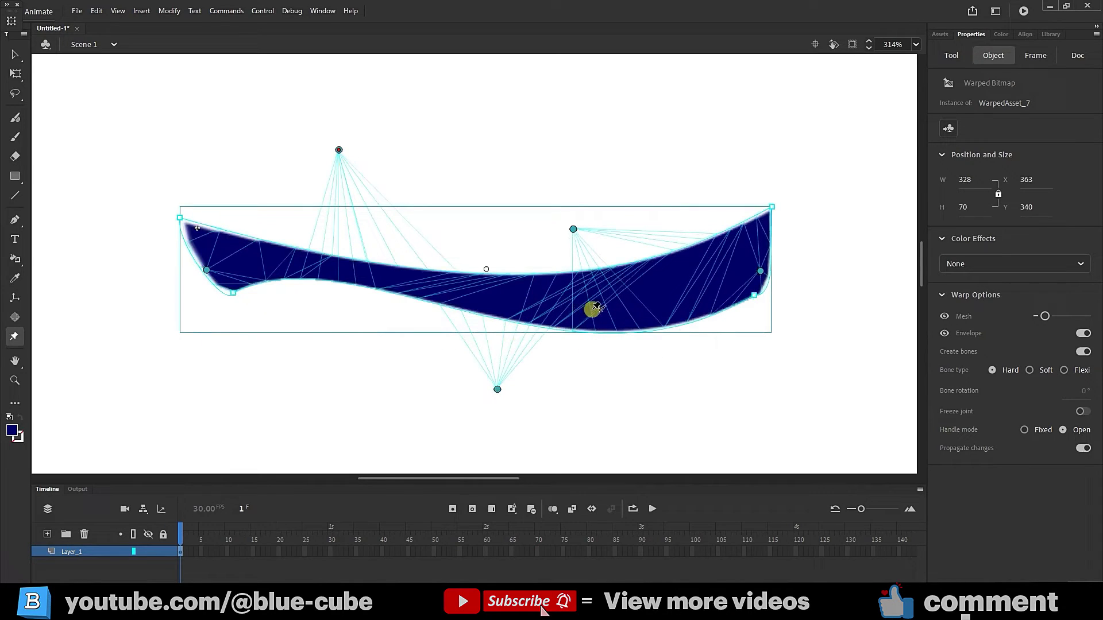
{"action": "left_click", "coordinate": [1083, 334]}
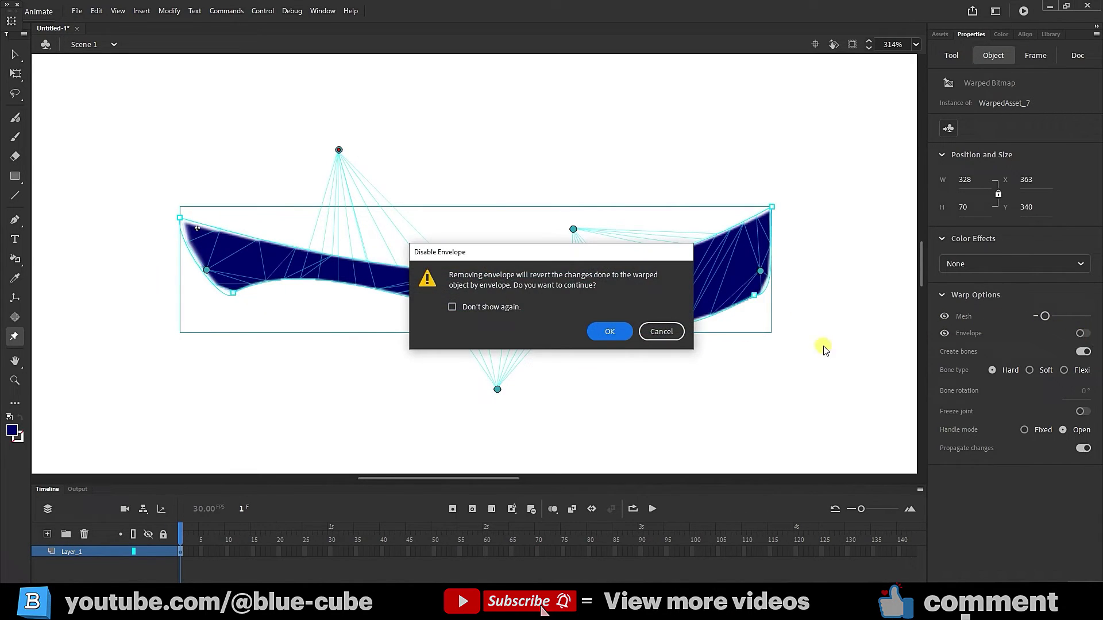
{"action": "left_click", "coordinate": [612, 332]}
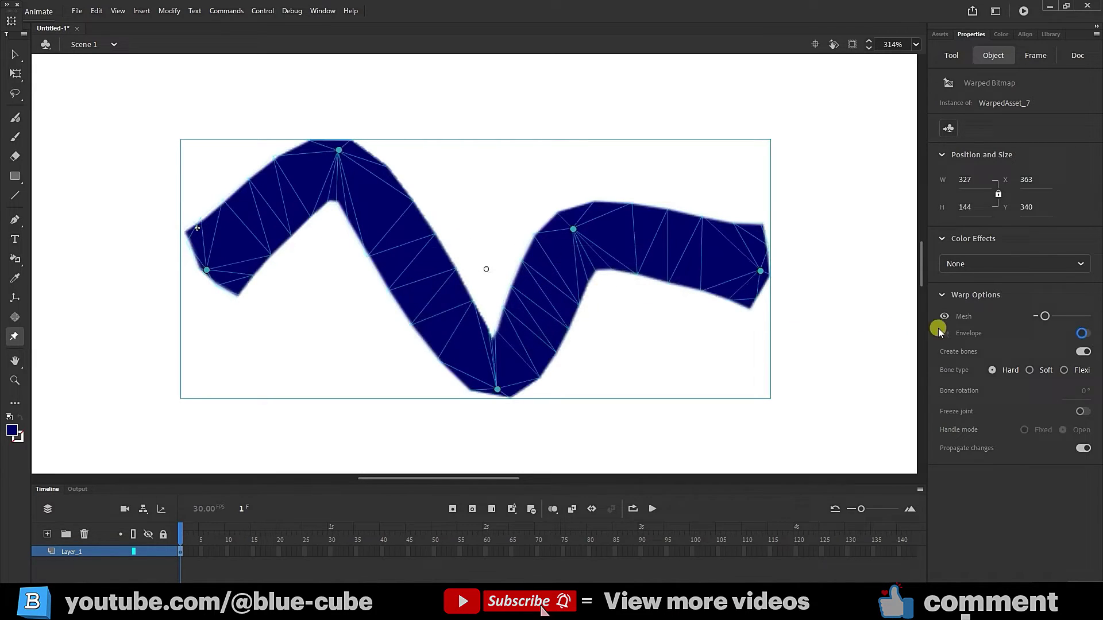
Step: Drag the right and top bone joints to flatten the bar into a gentle wave
{"action": "left_click_drag", "start_coordinate": [574, 228], "coordinate": [608, 295]}
{"action": "left_click", "coordinate": [337, 152]}
{"action": "left_click_drag", "start_coordinate": [335, 167], "coordinate": [326, 304]}
Step: Re-enable Envelope, stretch the top-right and bottom-right corners outward, and pull the bottom curve inward
{"action": "left_click", "coordinate": [1082, 335]}
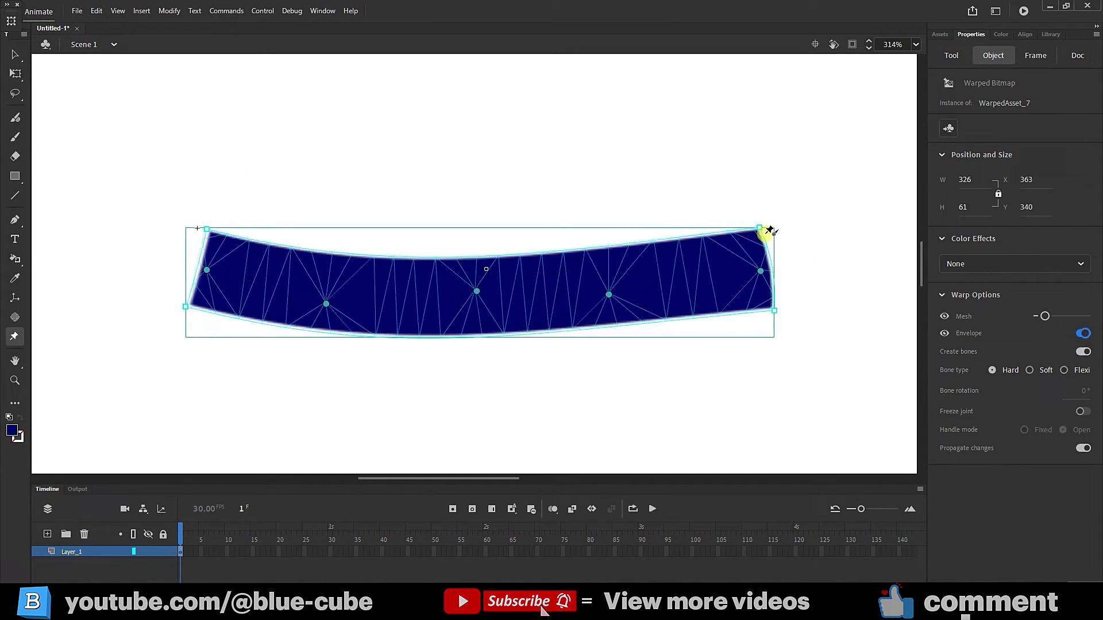
{"action": "left_click_drag", "start_coordinate": [764, 229], "coordinate": [773, 104]}
{"action": "left_click", "coordinate": [776, 311]}
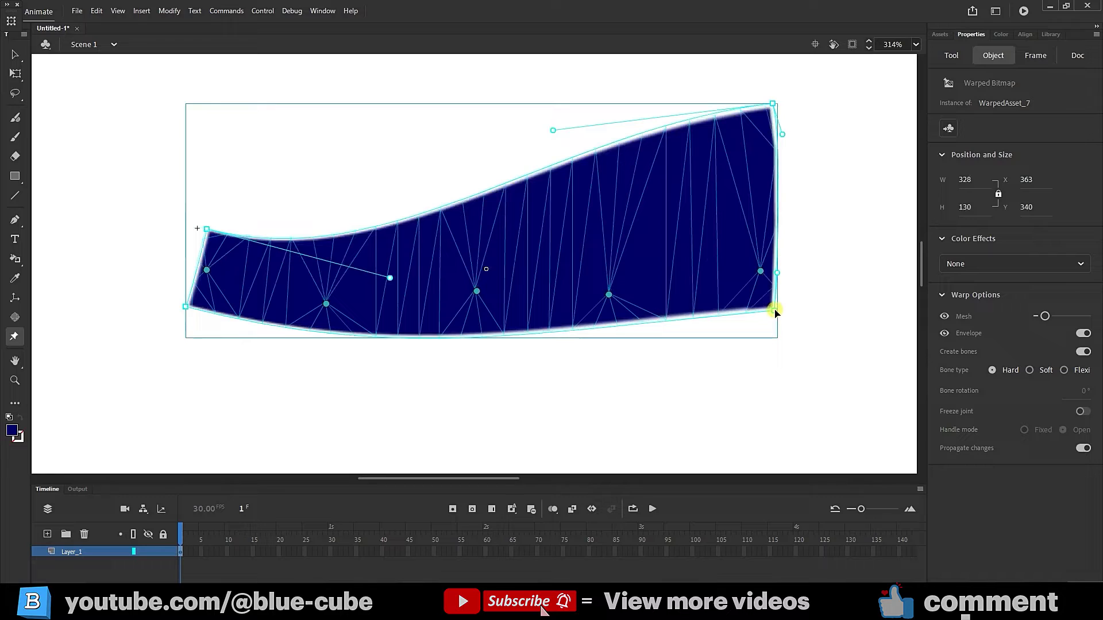
{"action": "left_click_drag", "start_coordinate": [774, 310], "coordinate": [777, 421]}
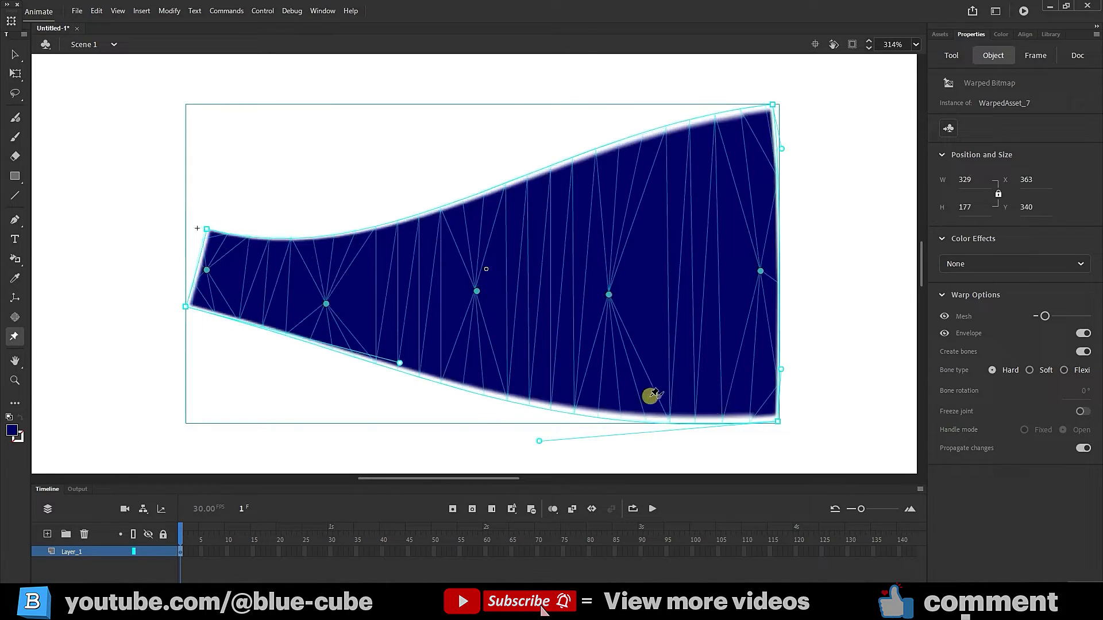
{"action": "left_click", "coordinate": [540, 441]}
{"action": "left_click_drag", "start_coordinate": [540, 441], "coordinate": [598, 299]}
Step: Reshape the top edge curve and bulge the top-left edge up into a 329 × 175 flared band
{"action": "left_click", "coordinate": [773, 106]}
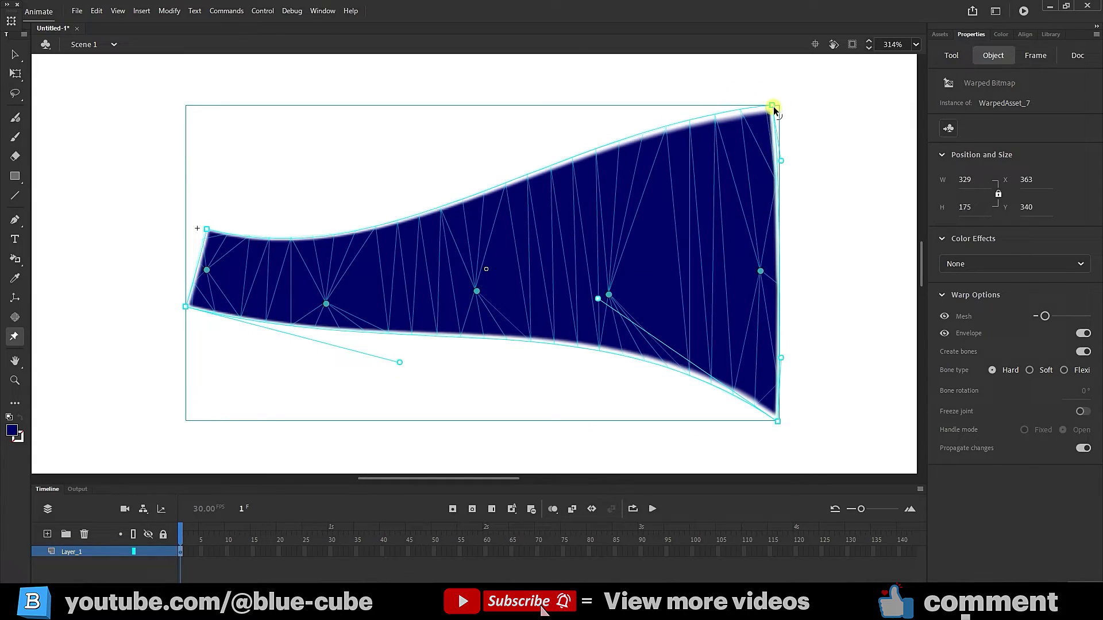
{"action": "left_click", "coordinate": [556, 128]}
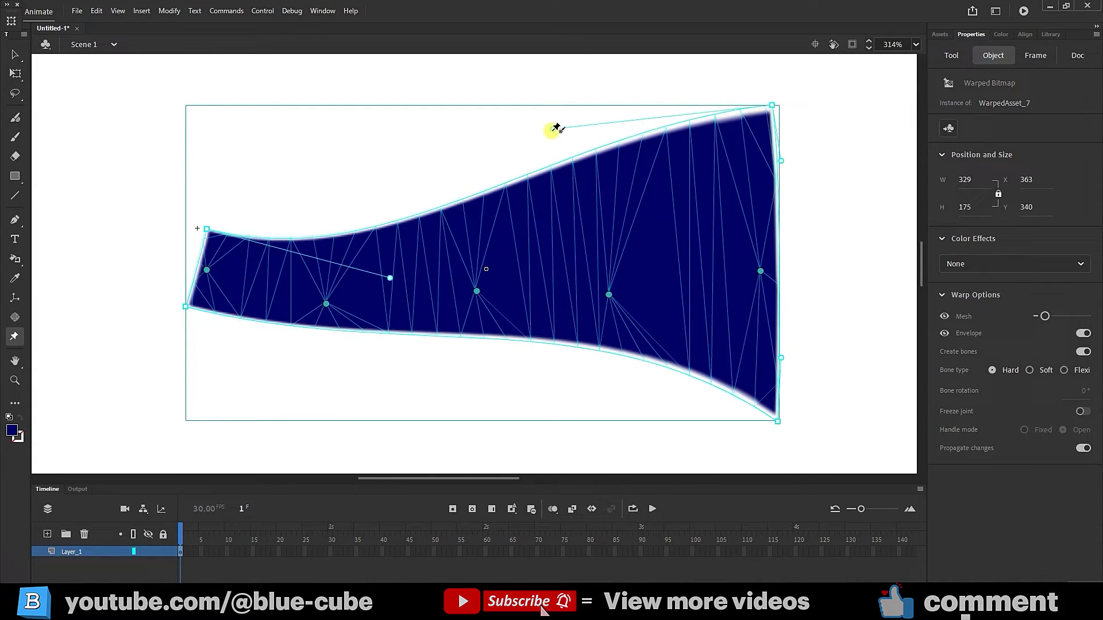
{"action": "left_click_drag", "start_coordinate": [553, 128], "coordinate": [570, 245]}
{"action": "left_click_drag", "start_coordinate": [390, 278], "coordinate": [183, 58]}
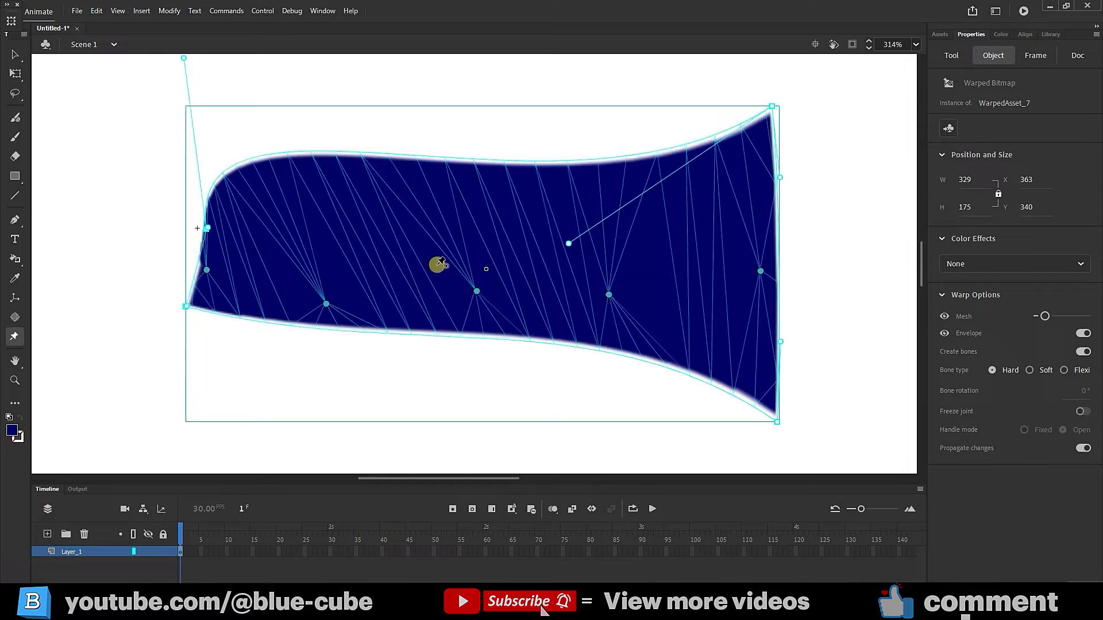
Step: Delete the warped shape and draw a new navy rectangle in its place
{"action": "key", "text": "Delete"}
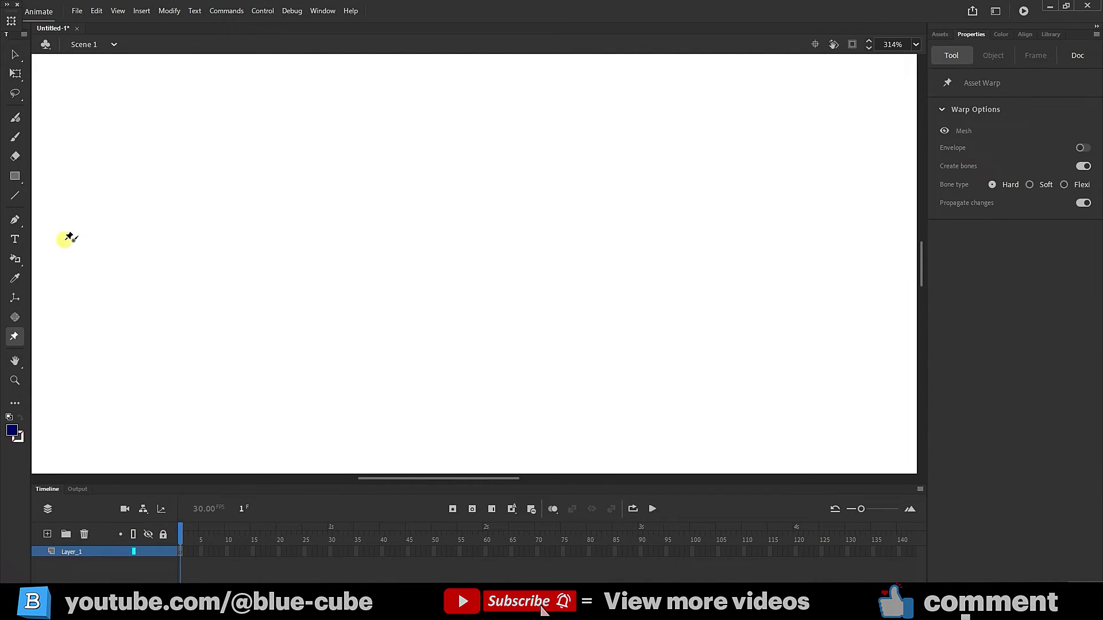
{"action": "left_click", "coordinate": [15, 175]}
{"action": "left_click_drag", "start_coordinate": [147, 214], "coordinate": [643, 331]}
Step: Rig the rectangle with Asset Warp bones from left end to middle to right end
{"action": "left_click", "coordinate": [15, 337]}
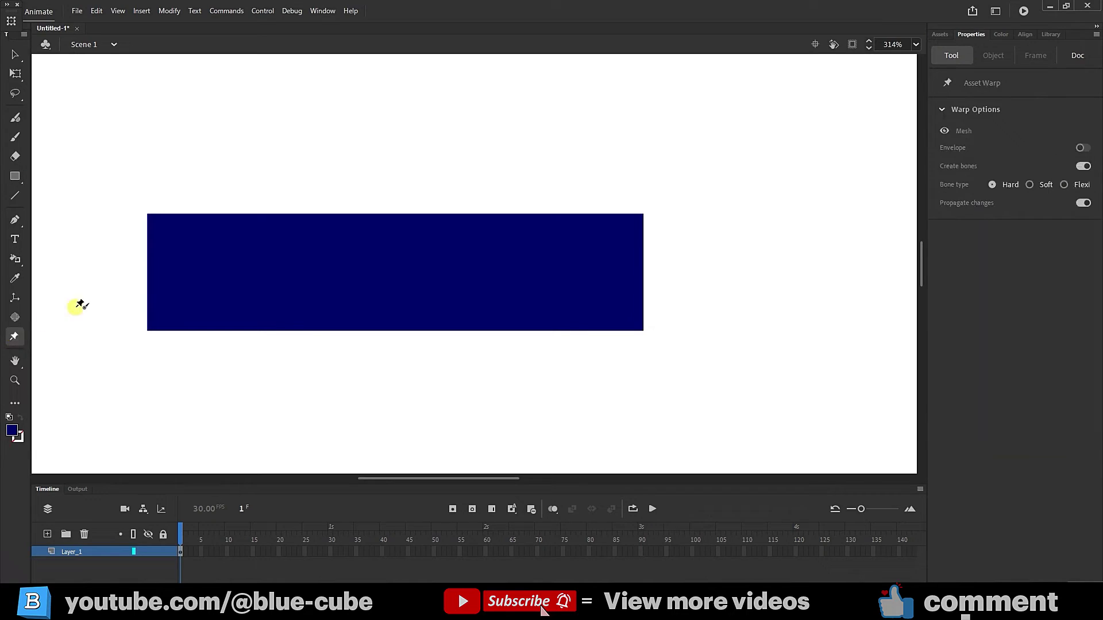
{"action": "left_click", "coordinate": [170, 276]}
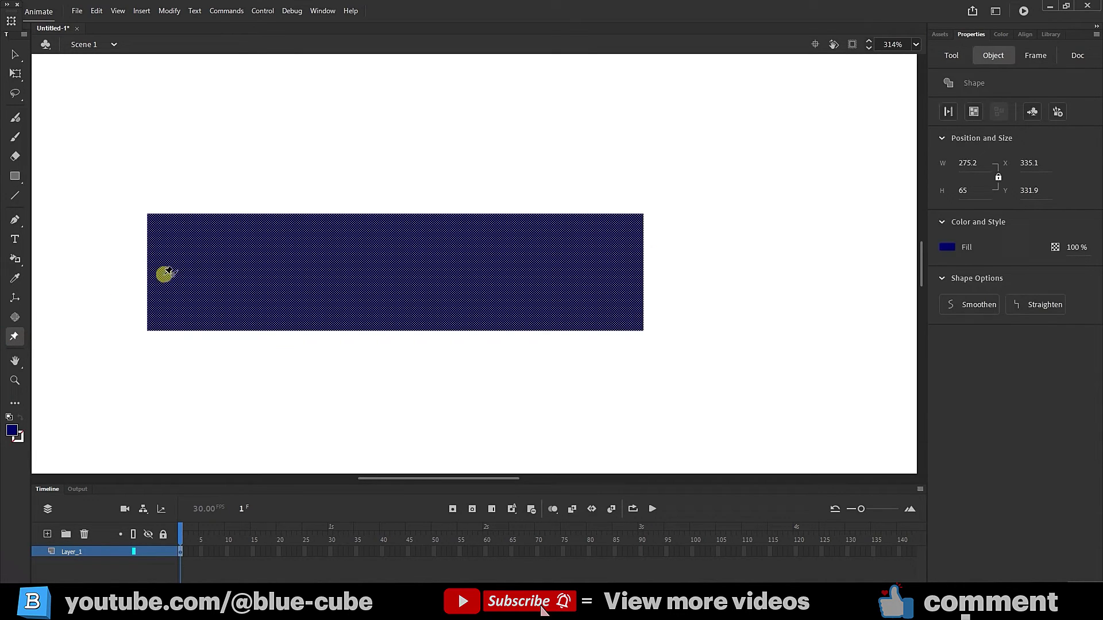
{"action": "left_click", "coordinate": [163, 277]}
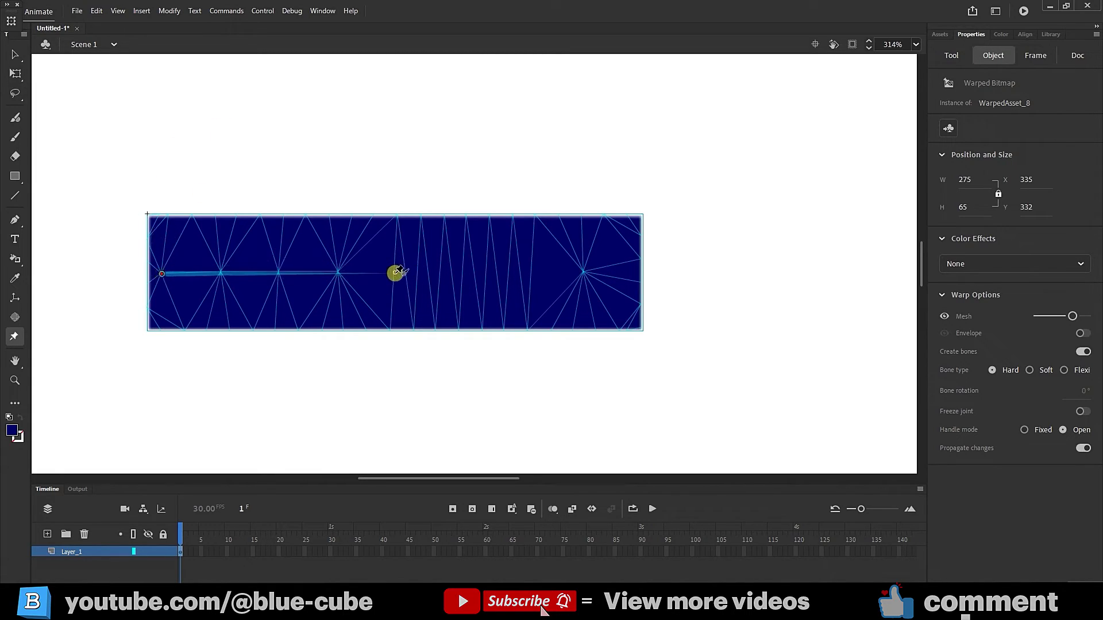
{"action": "left_click", "coordinate": [395, 272]}
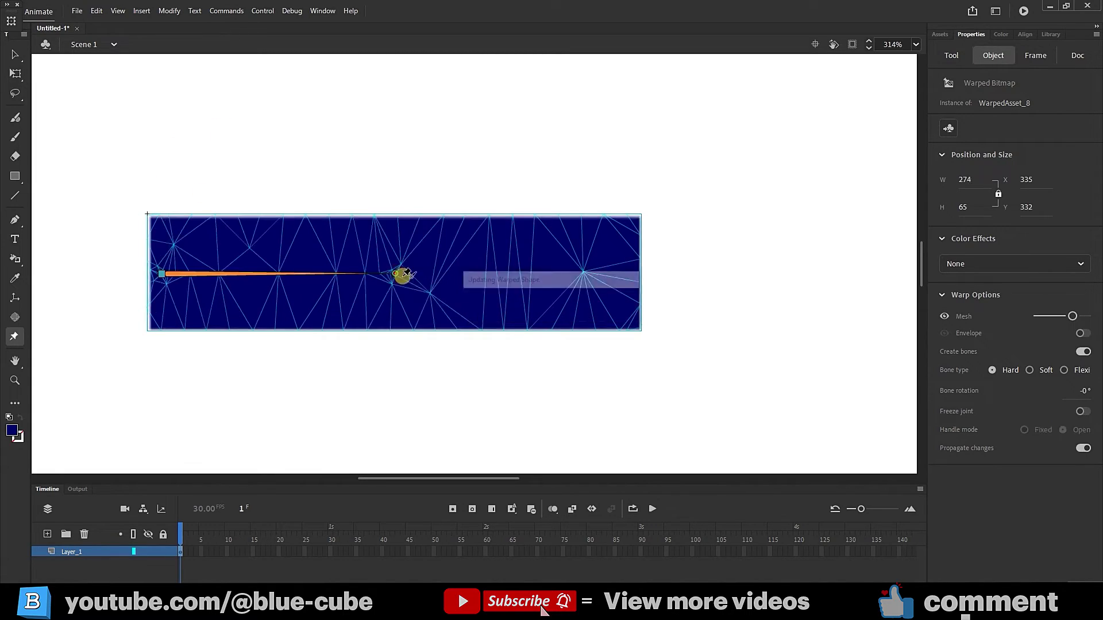
{"action": "left_click", "coordinate": [632, 273]}
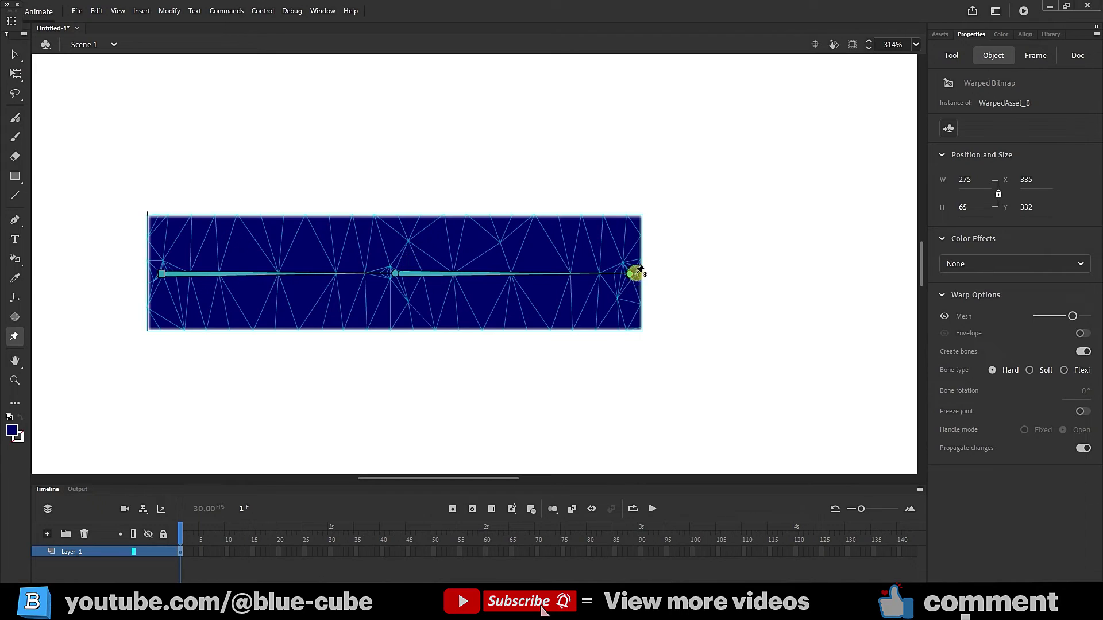
Step: Drag the end and middle joints to test different bends of the bar, including a V shape
{"action": "left_click_drag", "start_coordinate": [631, 277], "coordinate": [592, 125]}
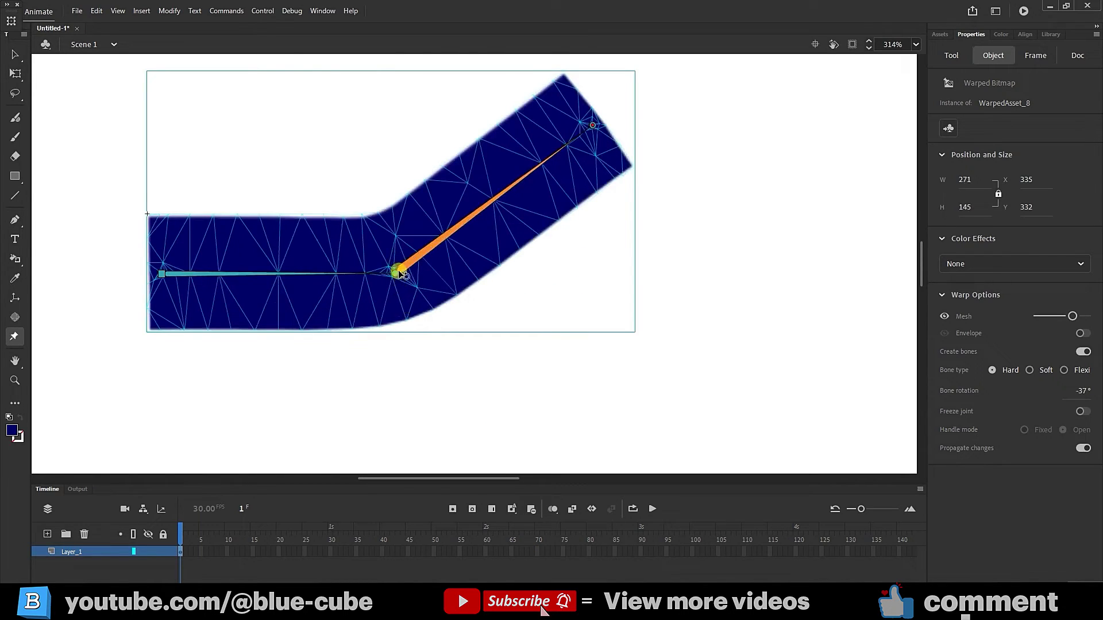
{"action": "left_click_drag", "start_coordinate": [396, 273], "coordinate": [439, 357]}
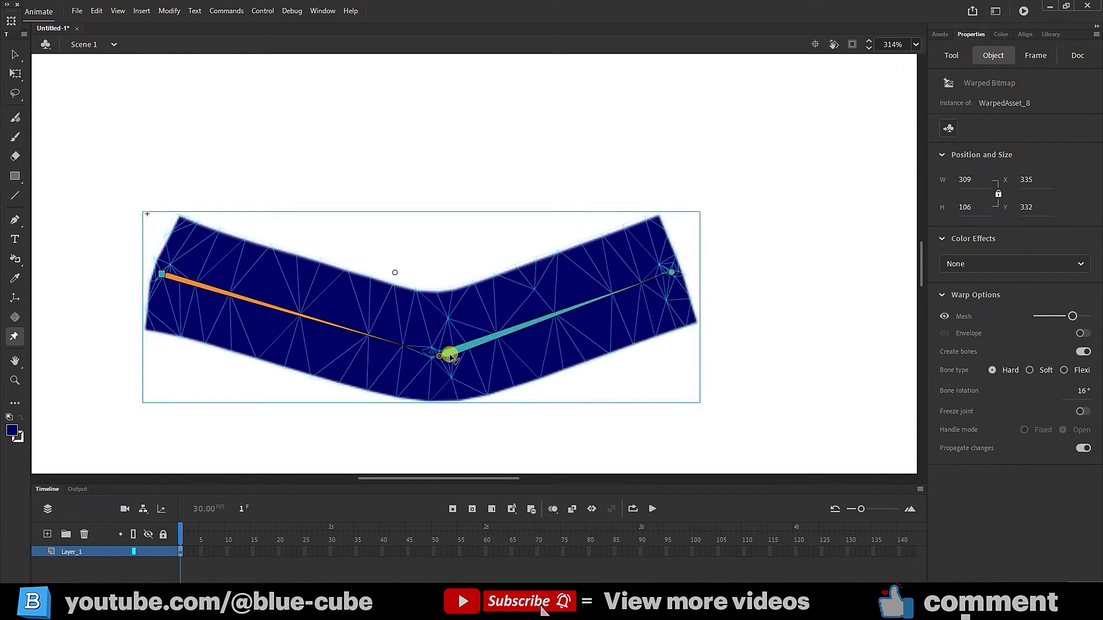
{"action": "left_click_drag", "start_coordinate": [440, 355], "coordinate": [245, 297]}
{"action": "left_click_drag", "start_coordinate": [340, 359], "coordinate": [541, 306]}
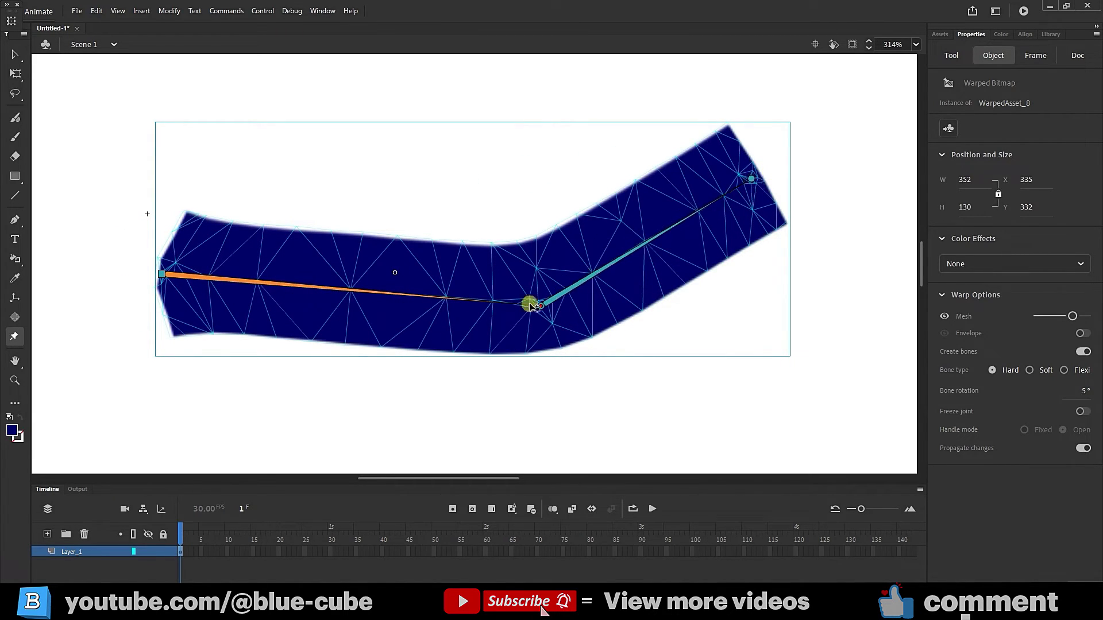
{"action": "left_click_drag", "start_coordinate": [541, 306], "coordinate": [416, 296]}
{"action": "left_click_drag", "start_coordinate": [492, 298], "coordinate": [449, 320]}
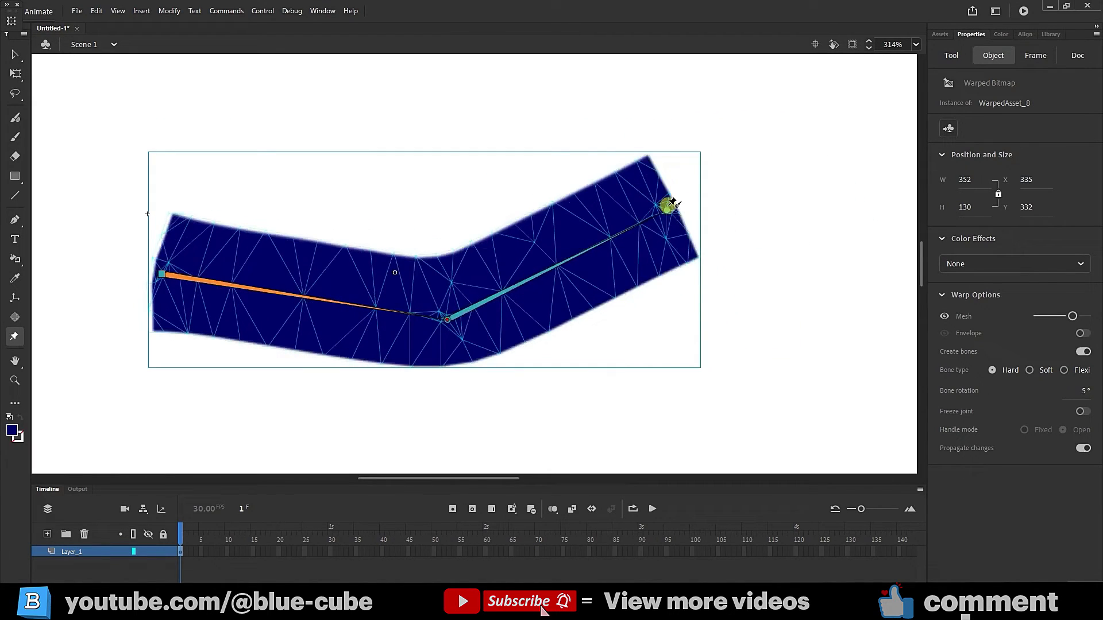
{"action": "left_click_drag", "start_coordinate": [665, 211], "coordinate": [746, 243]}
Step: Rotate the right bone upward about the middle joint, bending the bar into a 248 × 171 L shape
{"action": "left_click", "coordinate": [438, 319]}
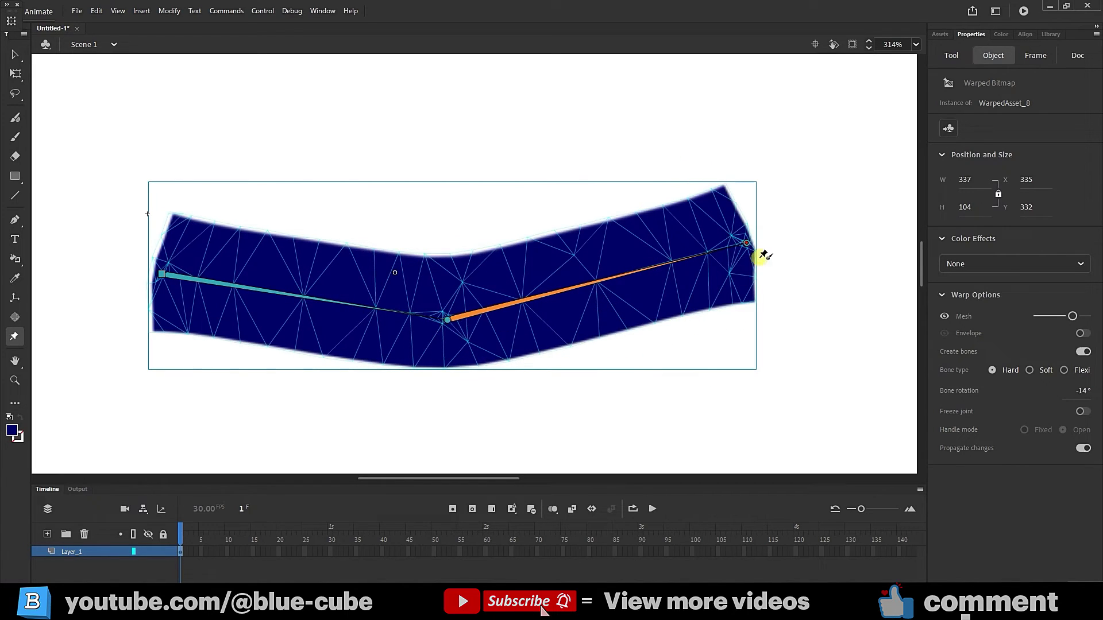
{"action": "left_click_drag", "start_coordinate": [748, 244], "coordinate": [741, 156]}
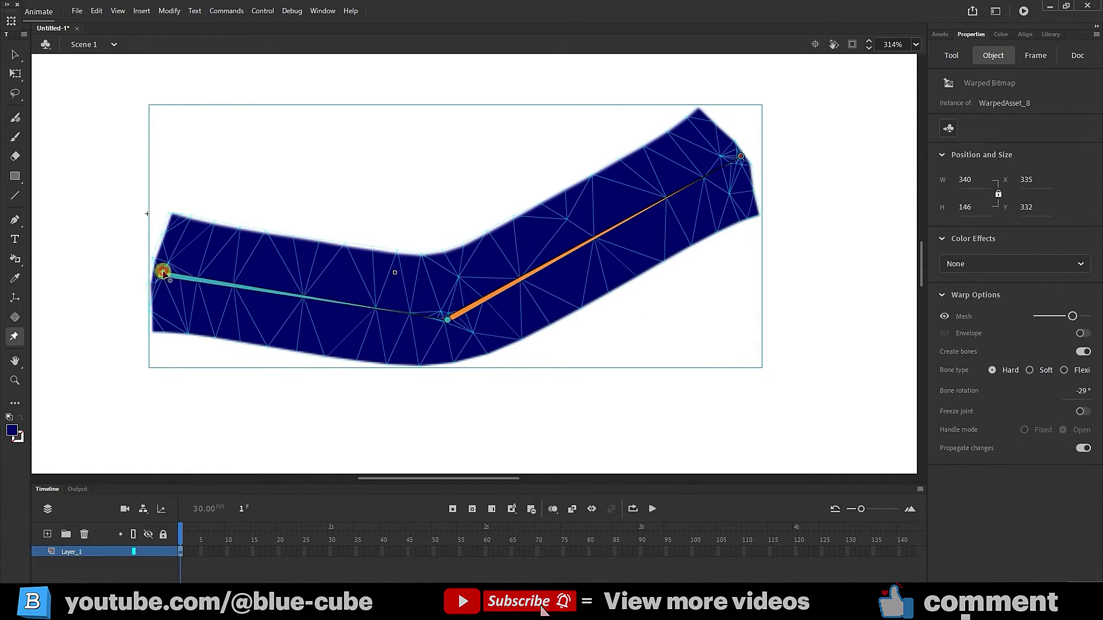
{"action": "mouse_move", "coordinate": [163, 272]}
{"action": "left_mouse_down"}
{"action": "mouse_move", "coordinate": [176, 216]}
{"action": "mouse_move", "coordinate": [122, 336]}
{"action": "mouse_move", "coordinate": [112, 333]}
{"action": "mouse_move", "coordinate": [152, 273]}
{"action": "left_mouse_up"}
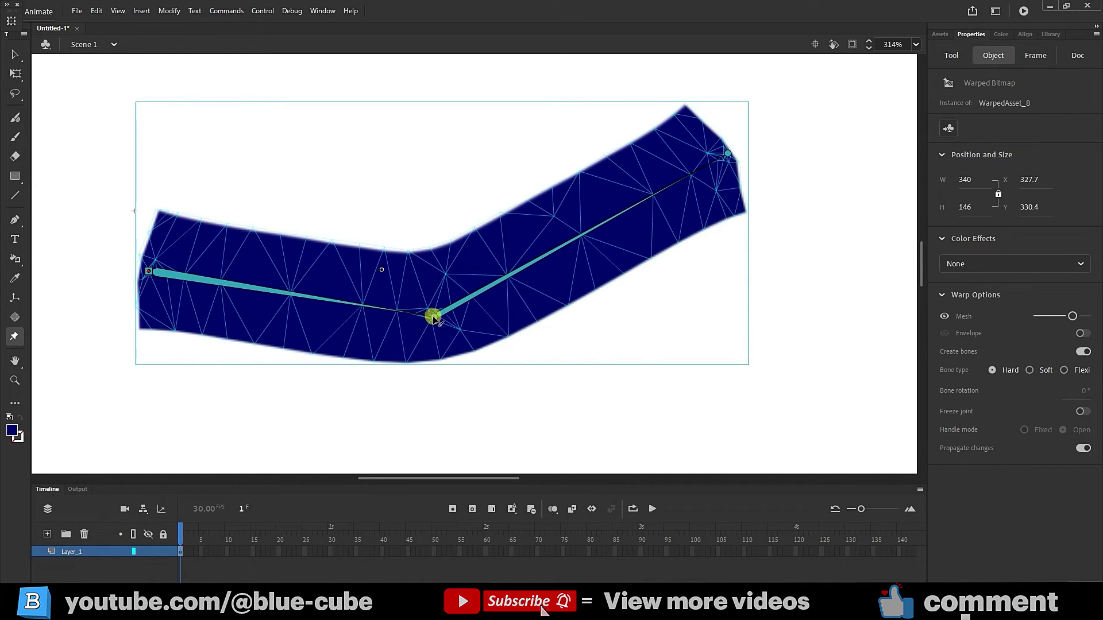
{"action": "mouse_move", "coordinate": [433, 318]}
{"action": "left_mouse_down"}
{"action": "mouse_move", "coordinate": [431, 347]}
{"action": "mouse_move", "coordinate": [443, 288]}
{"action": "mouse_move", "coordinate": [440, 308]}
{"action": "left_mouse_up"}
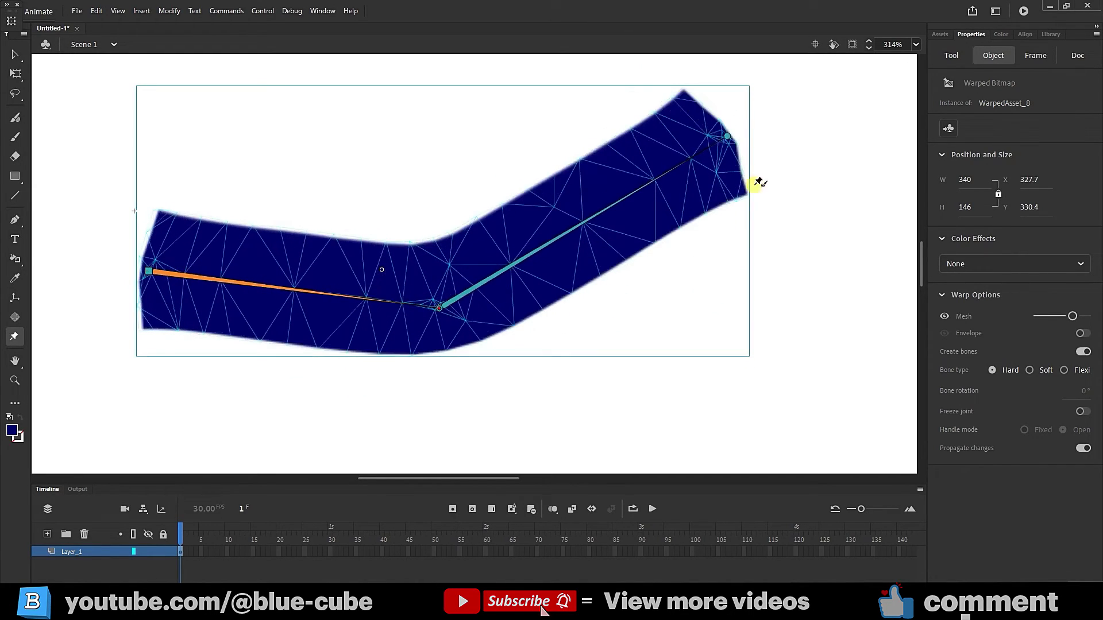
{"action": "left_click", "coordinate": [728, 137]}
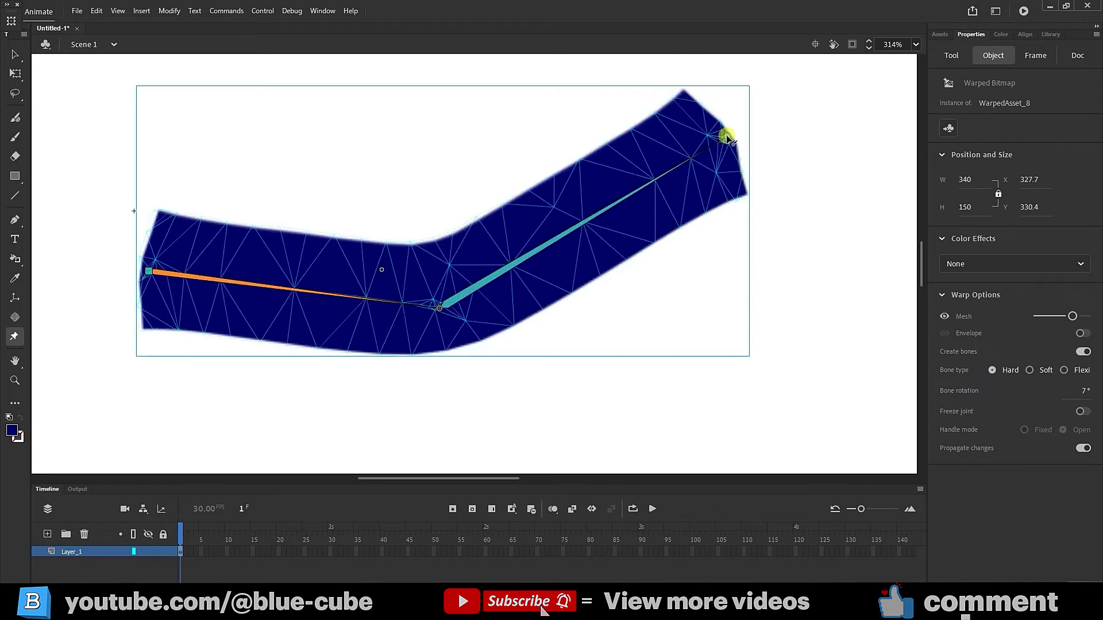
{"action": "left_click_drag", "start_coordinate": [729, 136], "coordinate": [546, 108]}
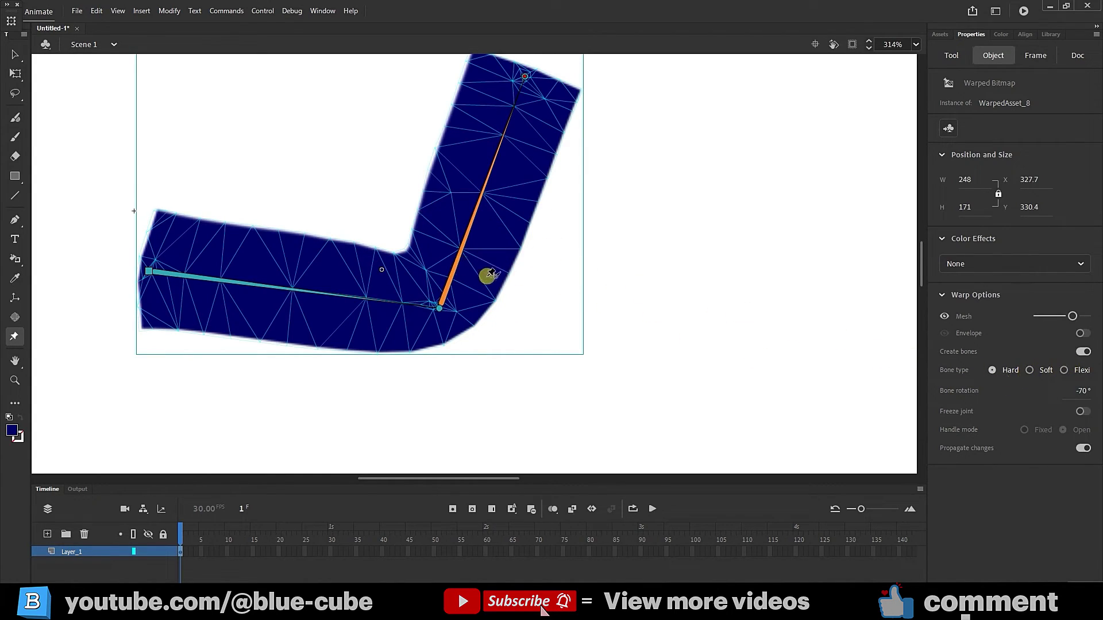
Step: Set the right bone's type to Soft and adjust its rotation angle
{"action": "left_click", "coordinate": [1031, 370]}
{"action": "left_click", "coordinate": [997, 371]}
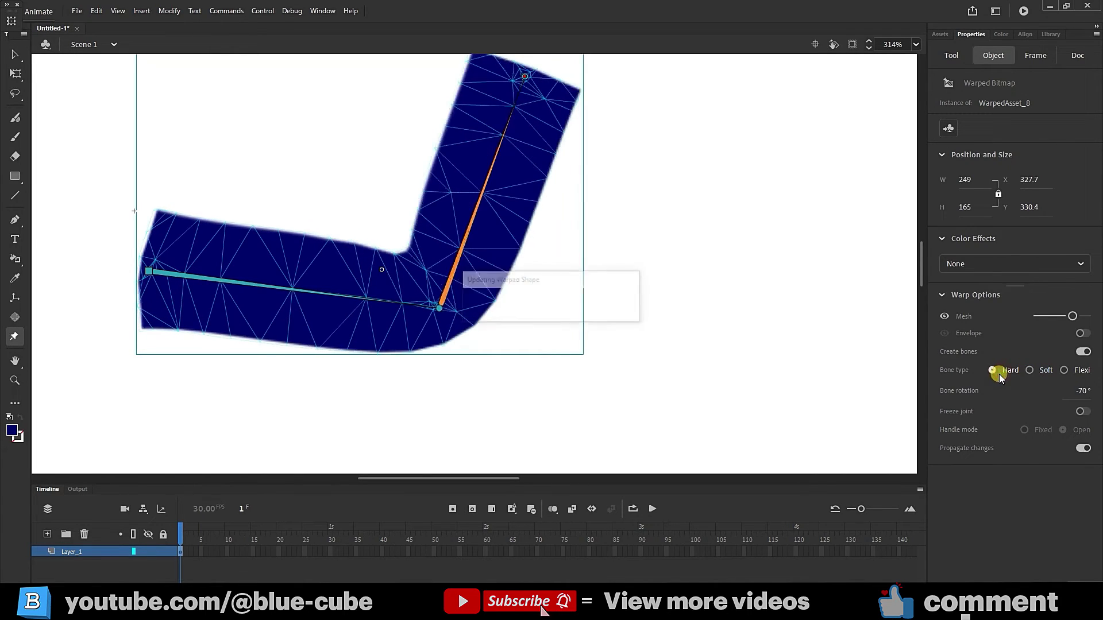
{"action": "left_click", "coordinate": [1031, 370]}
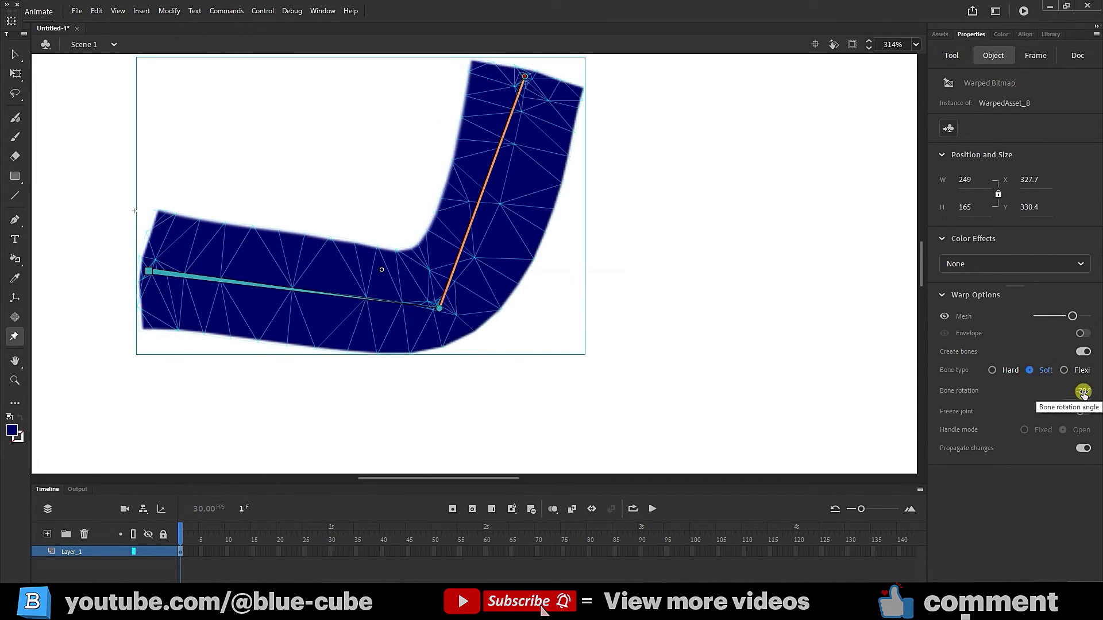
{"action": "mouse_move", "coordinate": [1078, 391]}
{"action": "left_mouse_down"}
{"action": "mouse_move", "coordinate": [1054, 390]}
{"action": "mouse_move", "coordinate": [1093, 394]}
{"action": "mouse_move", "coordinate": [1082, 390]}
{"action": "left_mouse_up"}
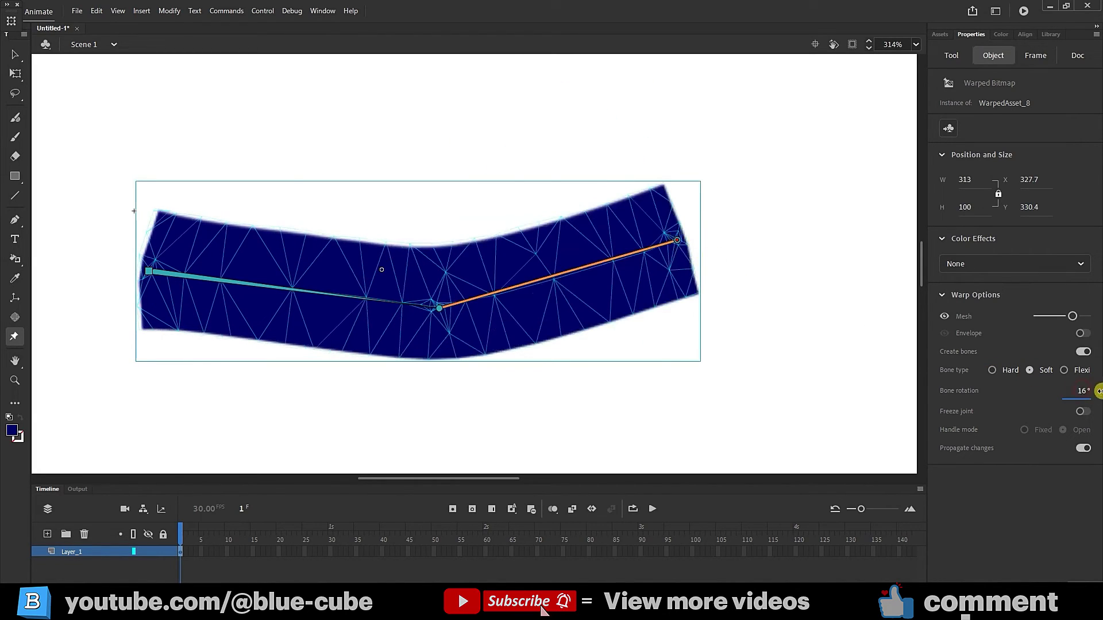
Step: Scrub the left bone's rotation so the band becomes a gently tilted 308 × 124 curve
{"action": "left_click", "coordinate": [440, 309]}
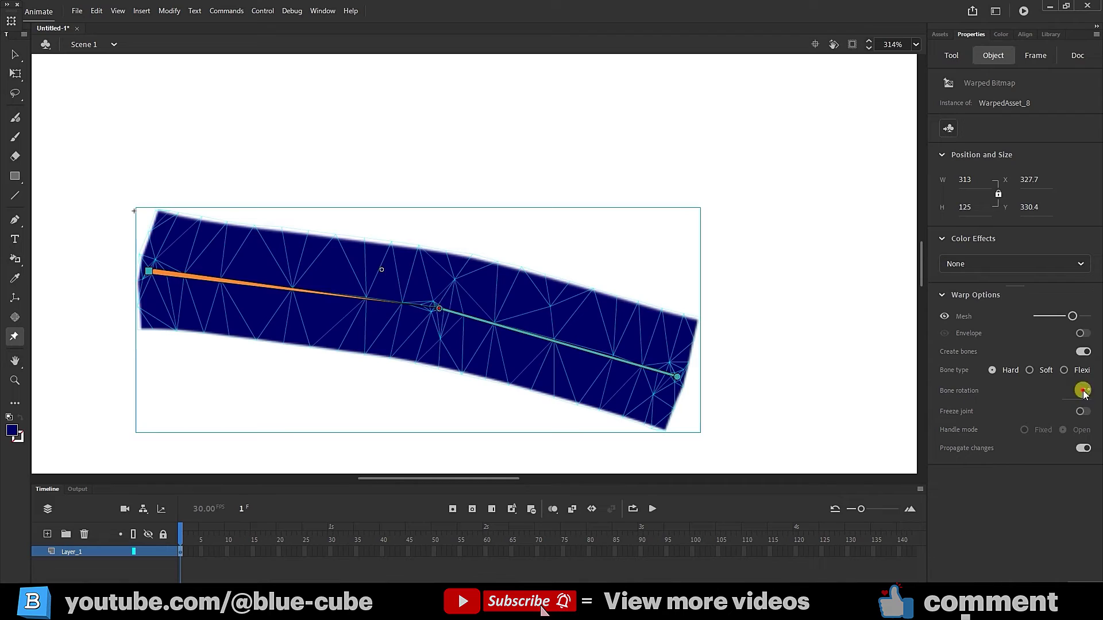
{"action": "left_click_drag", "start_coordinate": [1084, 393], "coordinate": [671, 362]}
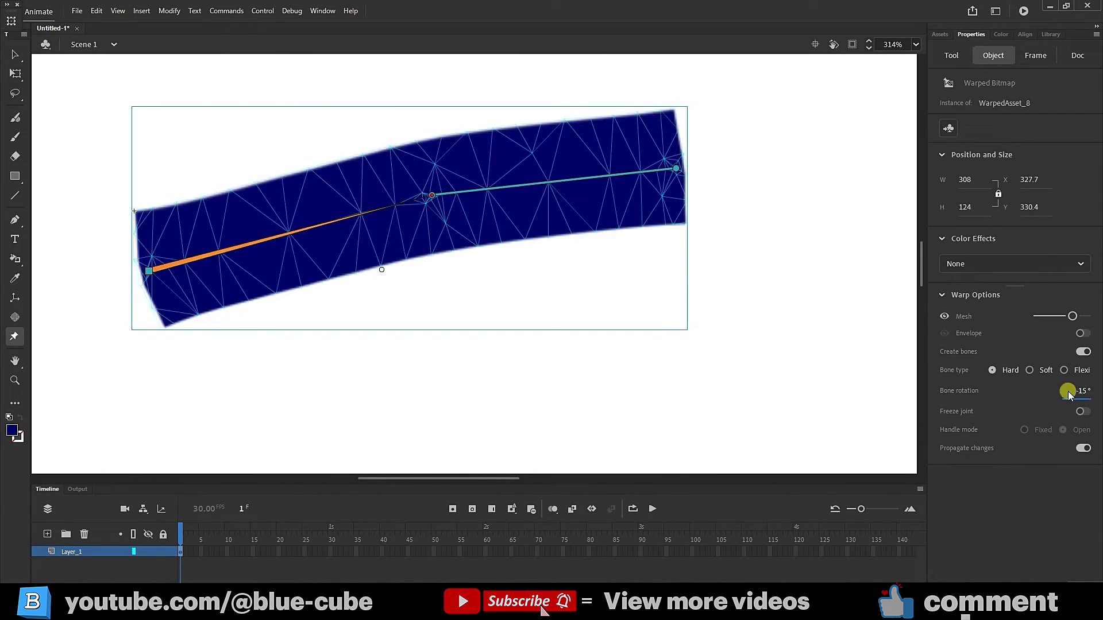
{"action": "left_click", "coordinate": [432, 194]}
Step: Freeze the right bone's joint and bend the band at the middle joint to compare
{"action": "left_click", "coordinate": [678, 171]}
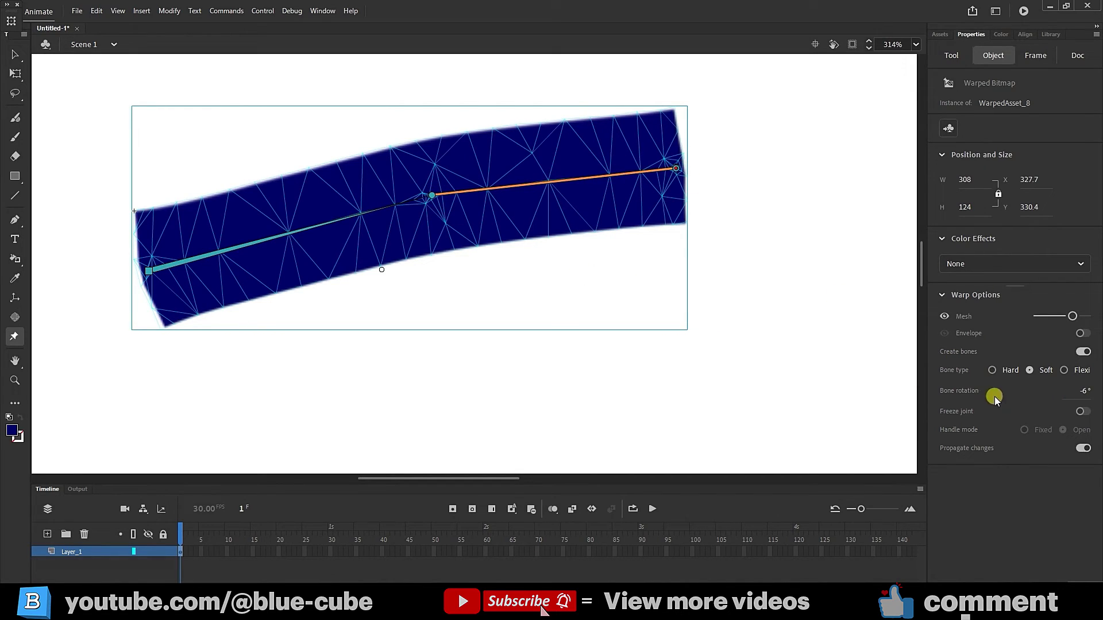
{"action": "left_click", "coordinate": [1083, 411]}
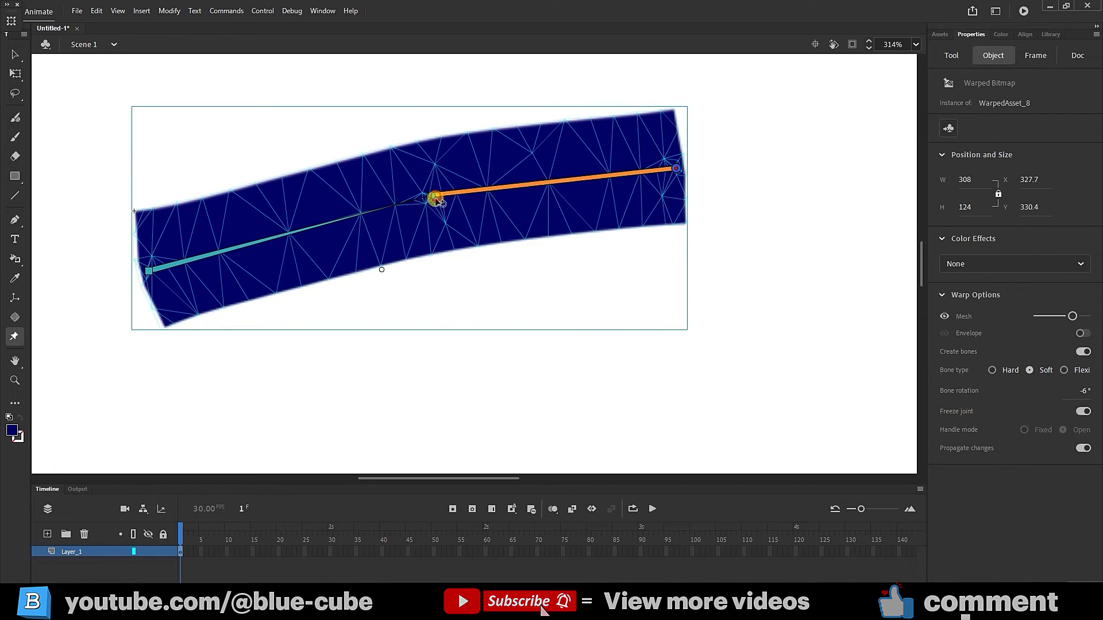
{"action": "left_click_drag", "start_coordinate": [437, 200], "coordinate": [468, 209]}
{"action": "left_click", "coordinate": [448, 265]}
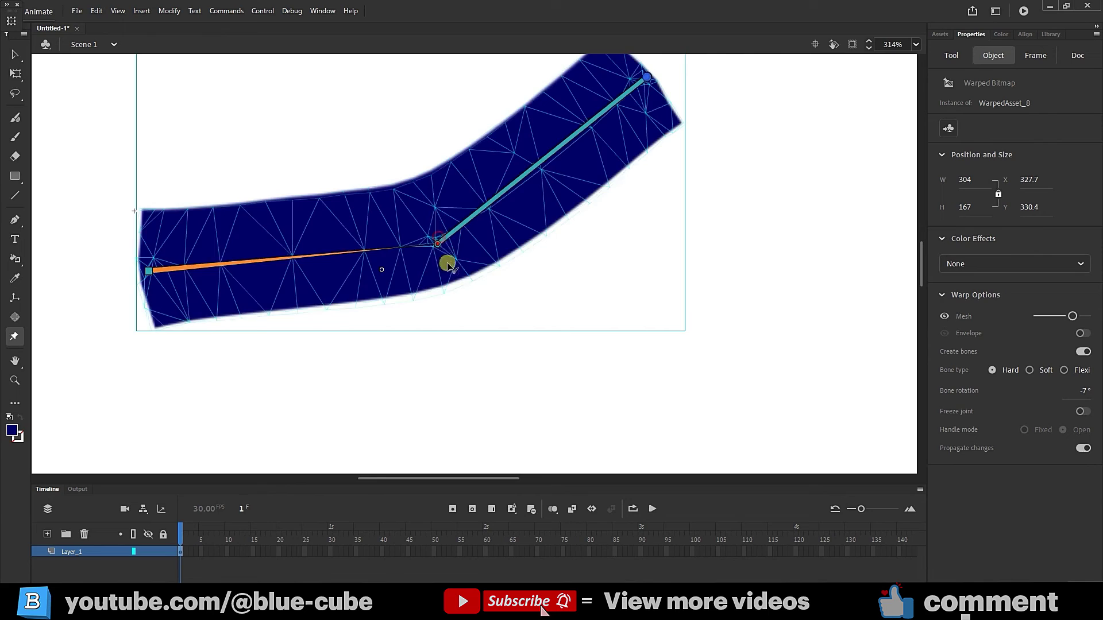
{"action": "mouse_move", "coordinate": [447, 265]}
{"action": "left_mouse_down"}
{"action": "mouse_move", "coordinate": [395, 155]}
{"action": "mouse_move", "coordinate": [473, 320]}
{"action": "mouse_move", "coordinate": [458, 257]}
{"action": "left_mouse_up"}
{"action": "left_click", "coordinate": [1080, 411]}
Step: Freeze the upper bone's joint and bend the band down into a V shape
{"action": "left_click", "coordinate": [657, 88]}
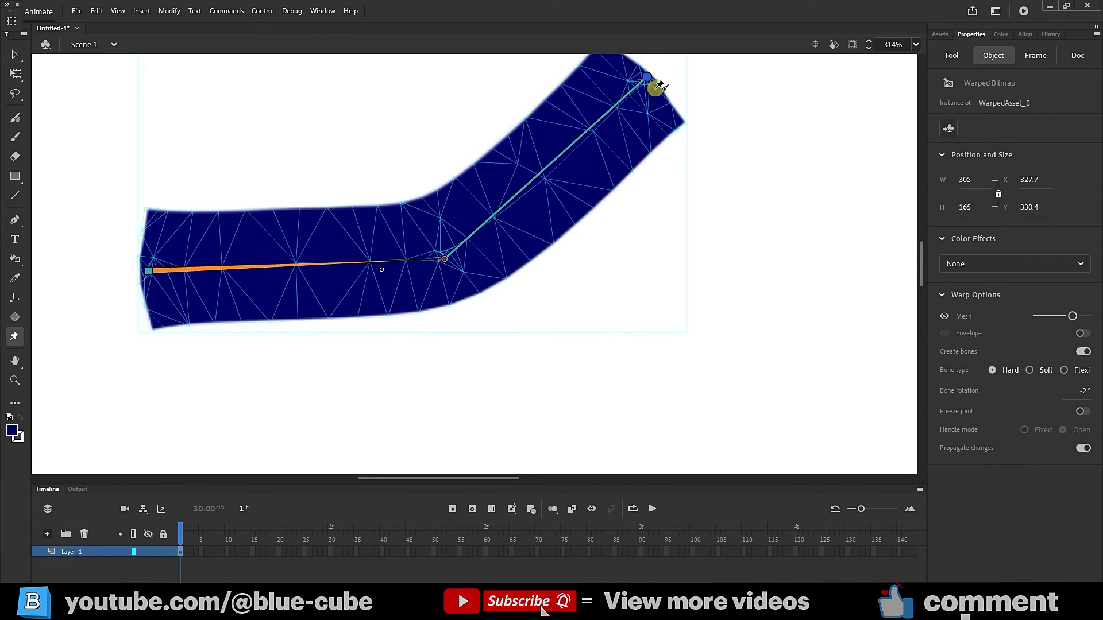
{"action": "left_click", "coordinate": [1086, 391]}
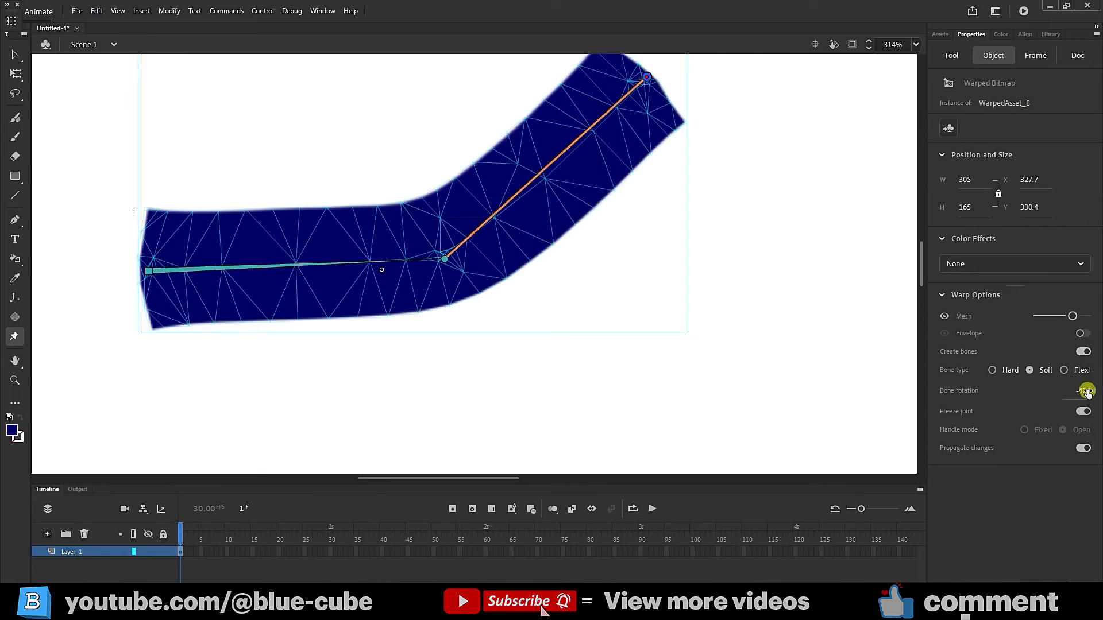
{"action": "left_click", "coordinate": [446, 260]}
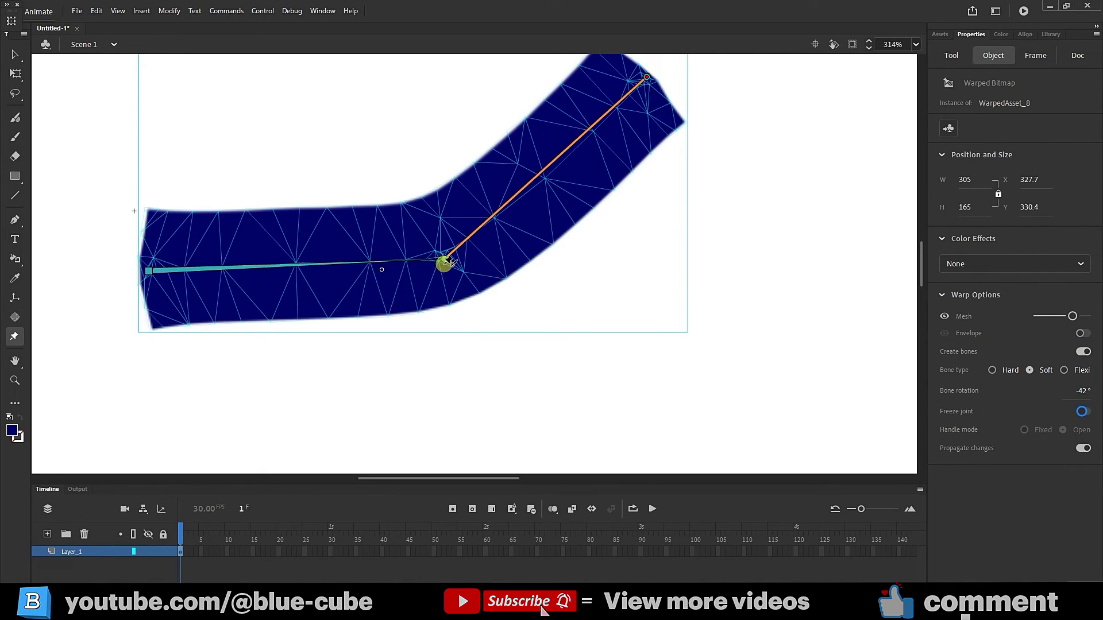
{"action": "left_click_drag", "start_coordinate": [447, 261], "coordinate": [468, 276]}
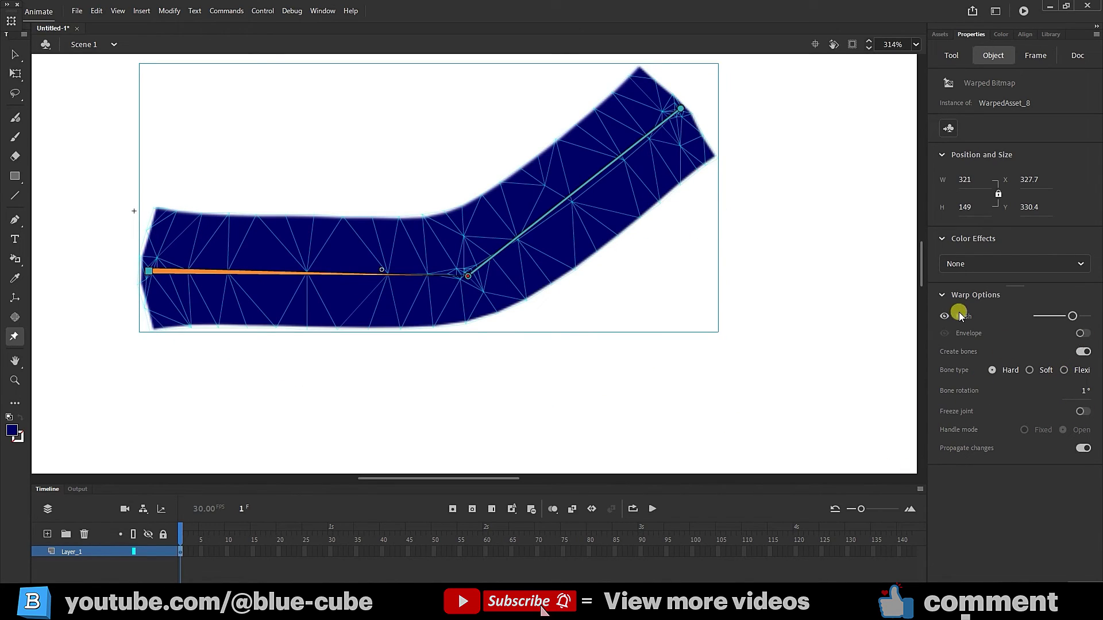
Step: Make the right bone soft and drag it back so the band lies straight at 318 × 71
{"action": "left_click", "coordinate": [1029, 370]}
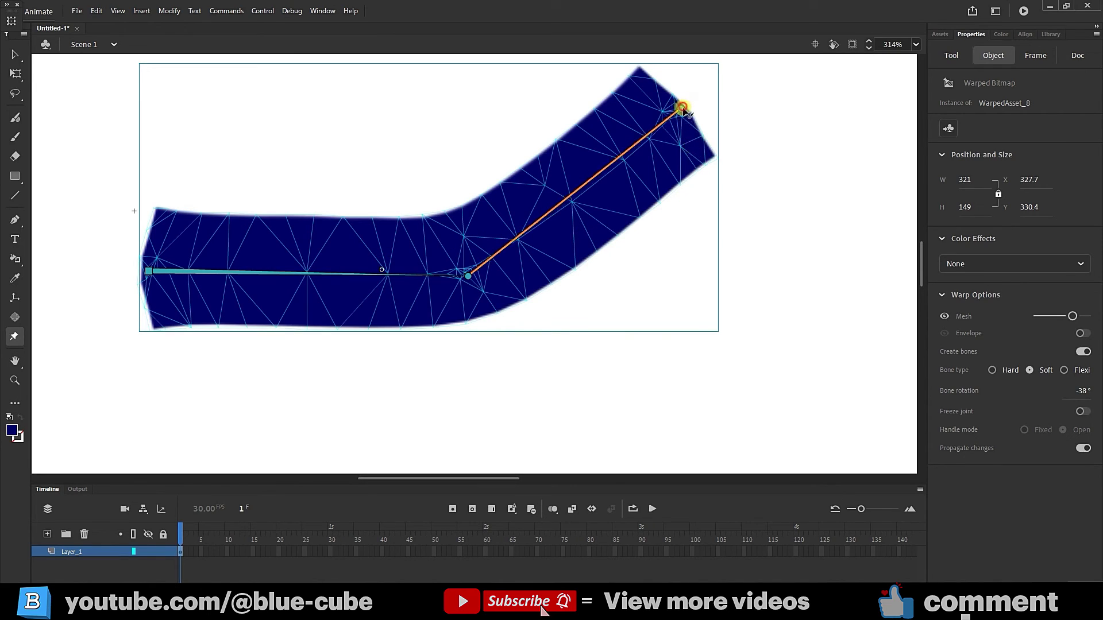
{"action": "left_click_drag", "start_coordinate": [681, 108], "coordinate": [496, 254]}
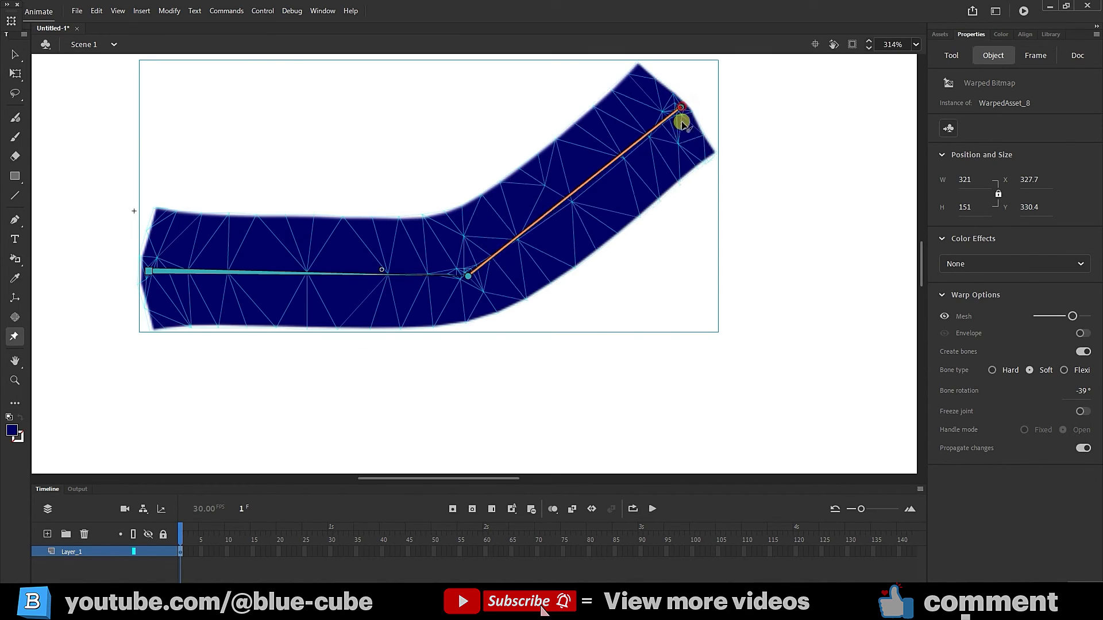
{"action": "left_click_drag", "start_coordinate": [682, 107], "coordinate": [704, 282]}
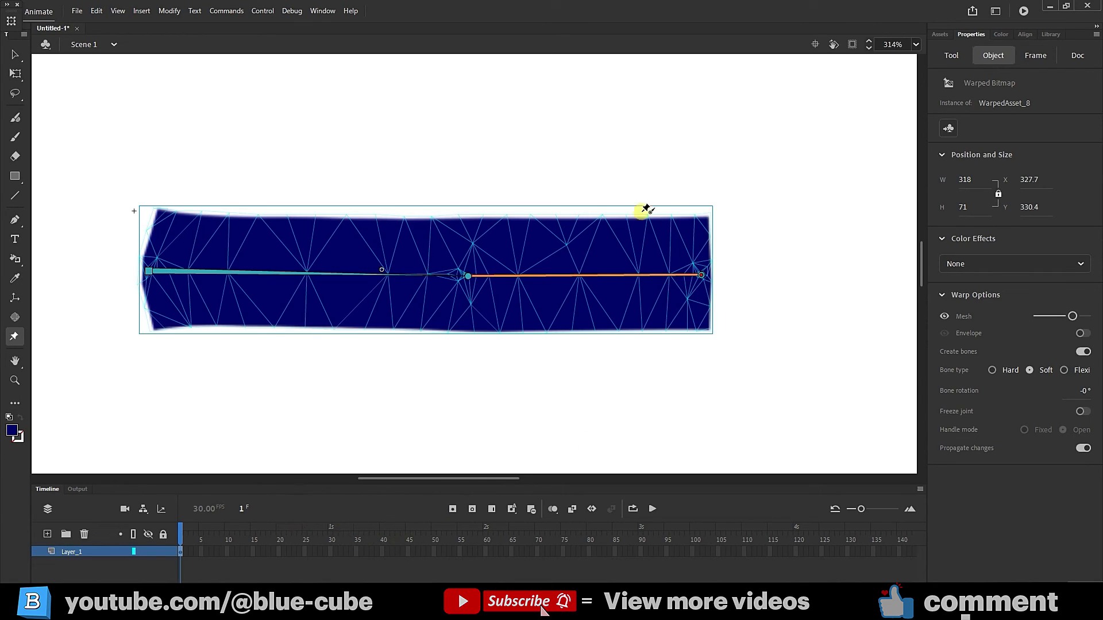
Step: Insert a keyframe at frame 50 and bend the band sharply upward at its middle joint there
{"action": "left_click", "coordinate": [407, 552]}
{"action": "left_click", "coordinate": [434, 551]}
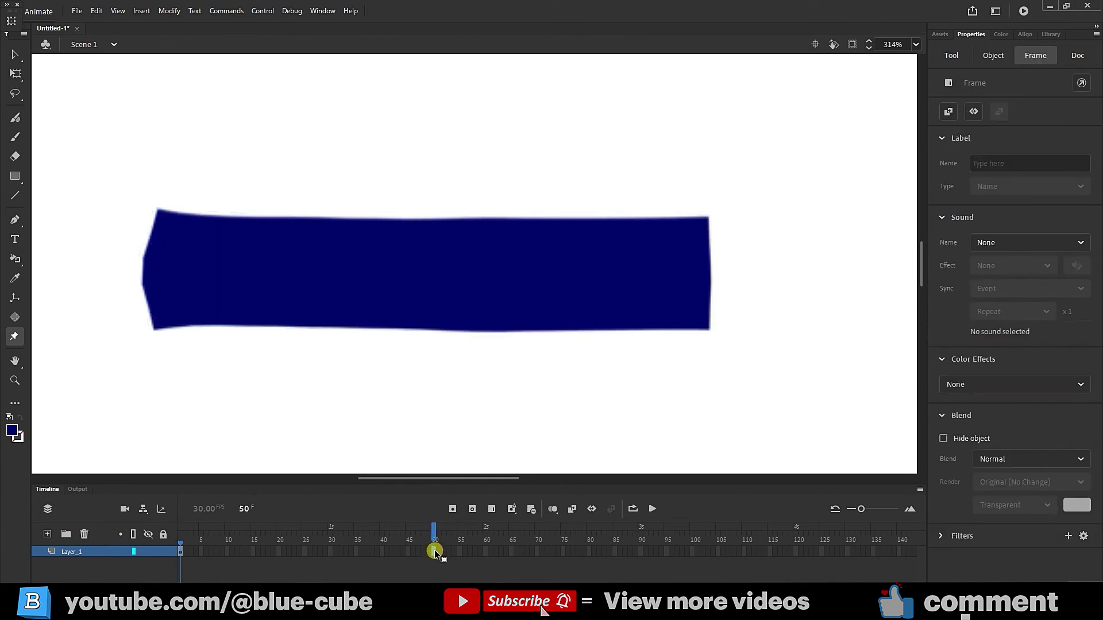
{"action": "key", "text": "F6"}
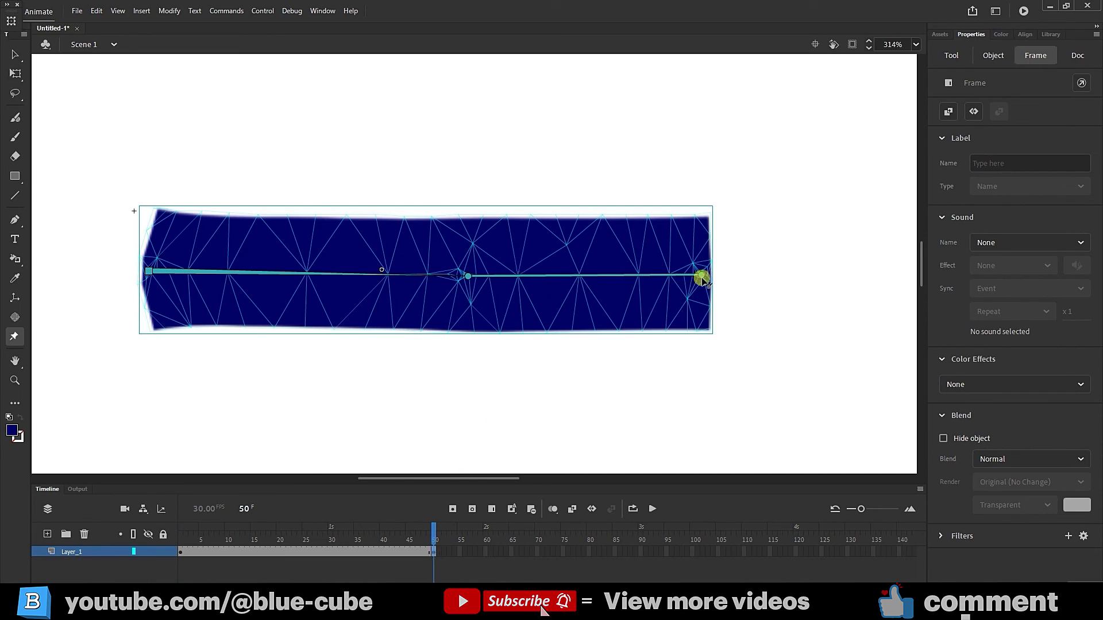
{"action": "left_click_drag", "start_coordinate": [702, 275], "coordinate": [575, 88]}
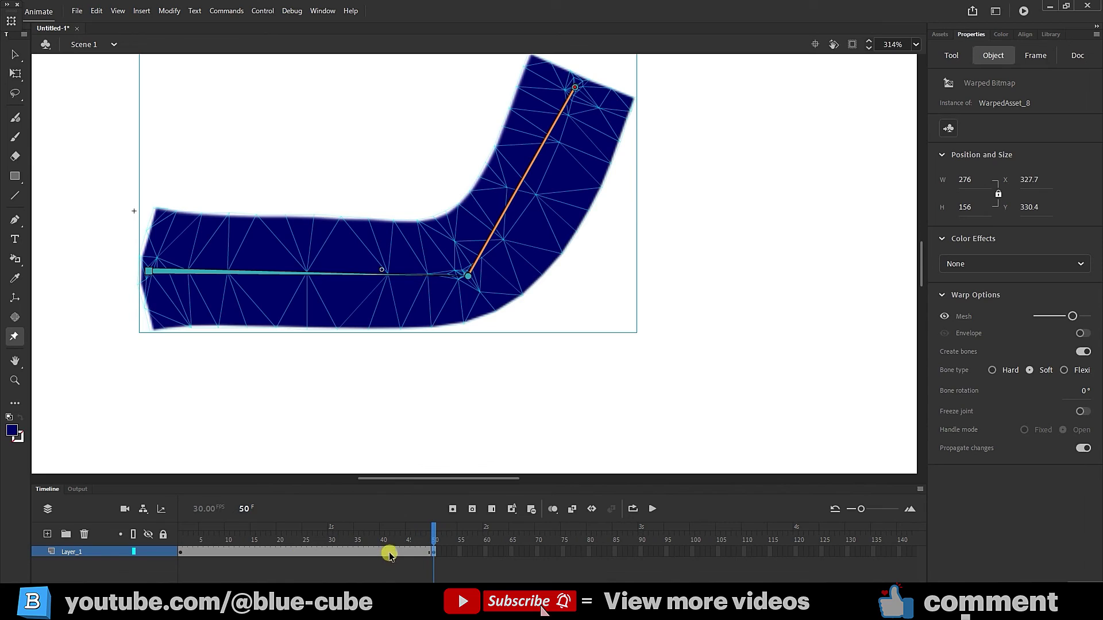
{"action": "left_click_drag", "start_coordinate": [361, 552], "coordinate": [375, 551]}
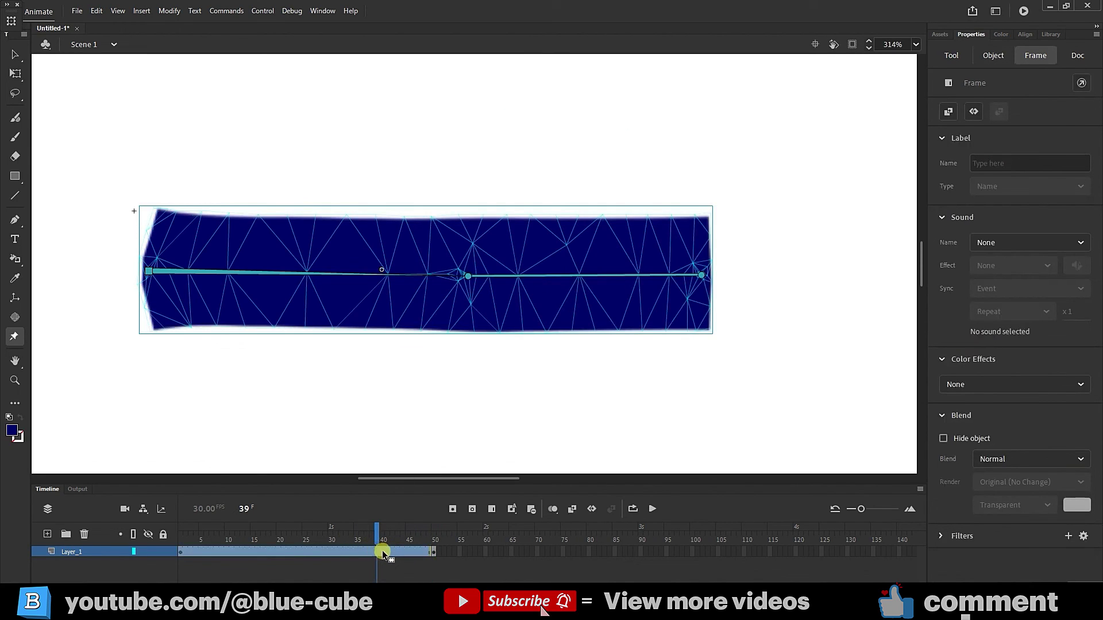
Step: Create a classic tween across frames 1–50, then scrub and play it to preview the bend
{"action": "right_click", "coordinate": [382, 552]}
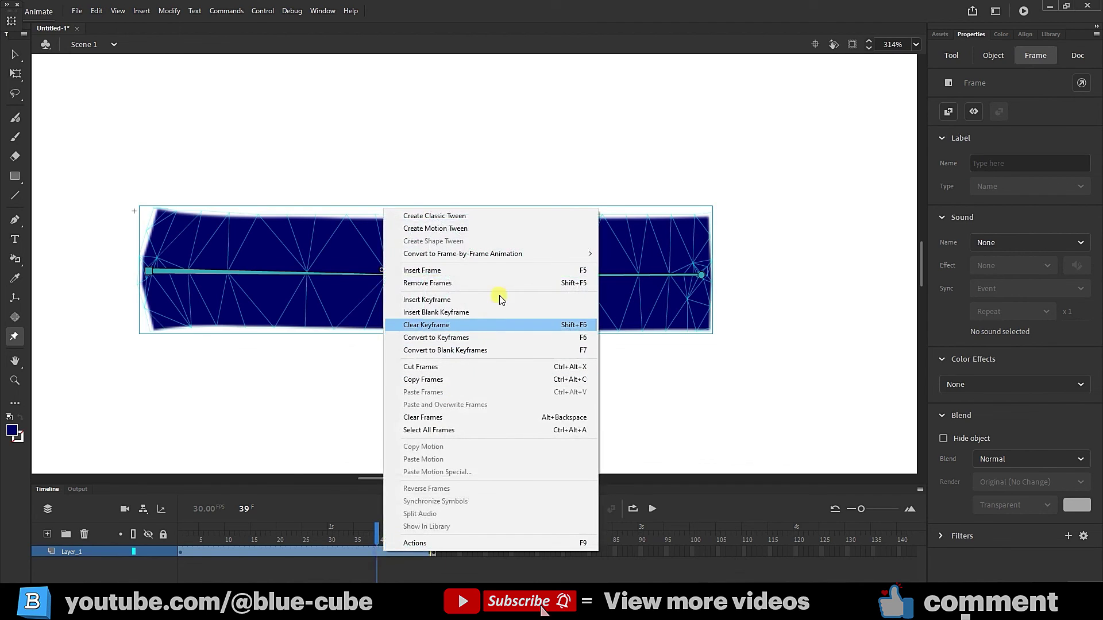
{"action": "left_click", "coordinate": [461, 216]}
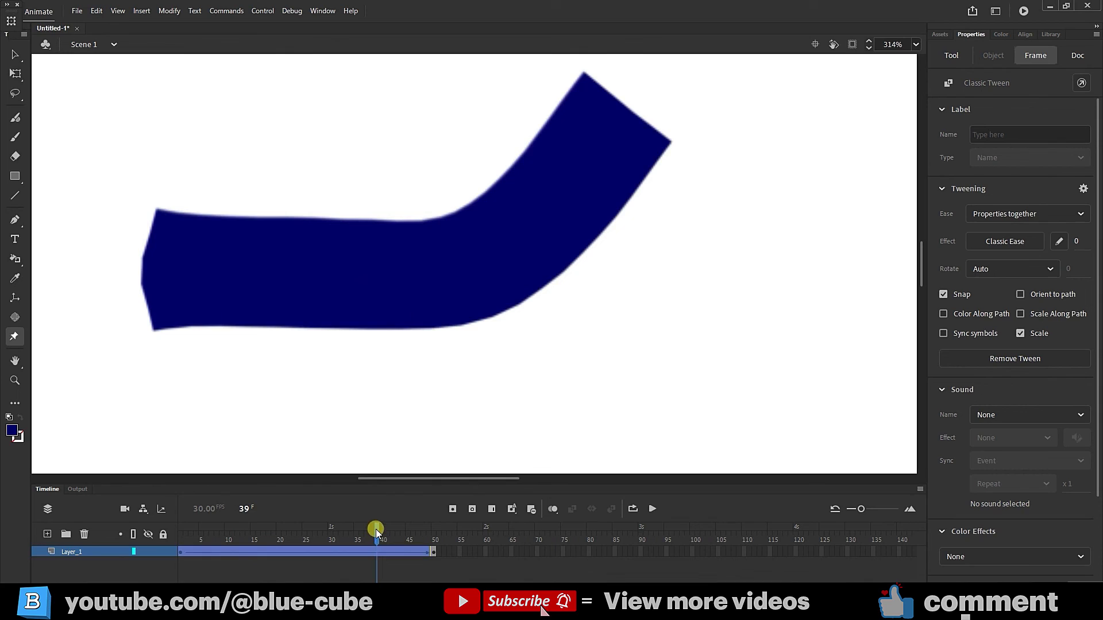
{"action": "left_click_drag", "start_coordinate": [376, 529], "coordinate": [145, 511]}
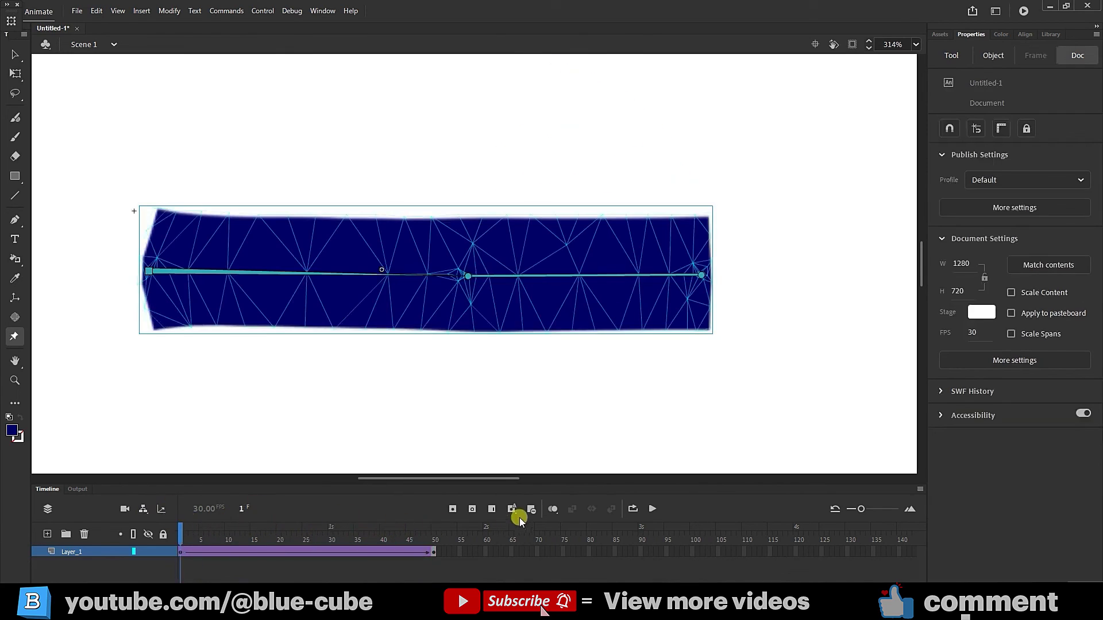
{"action": "left_click", "coordinate": [654, 509]}
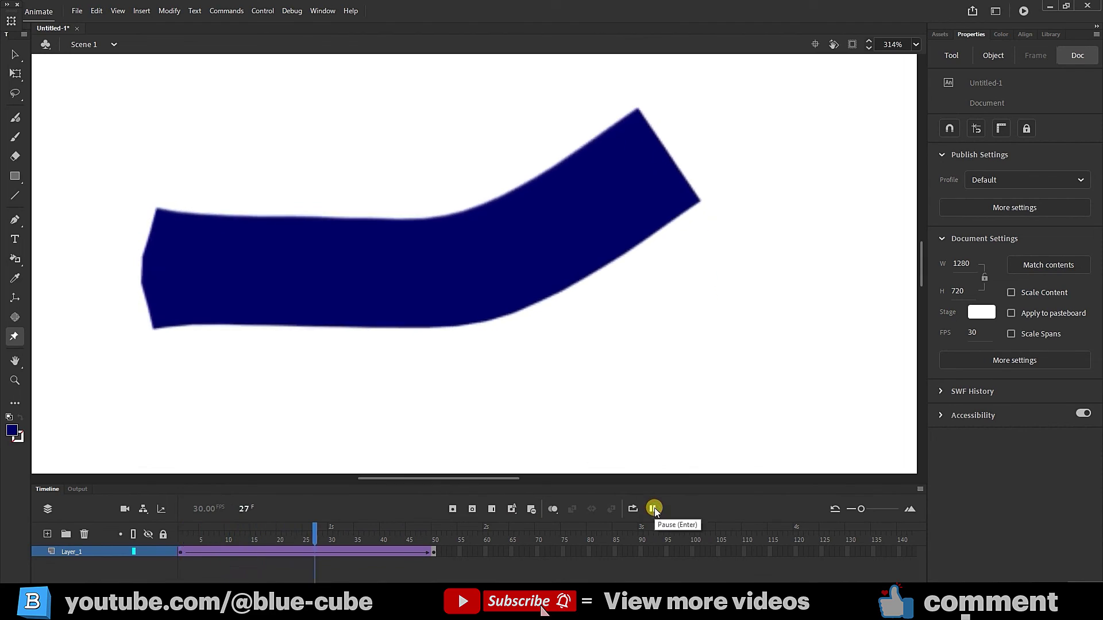